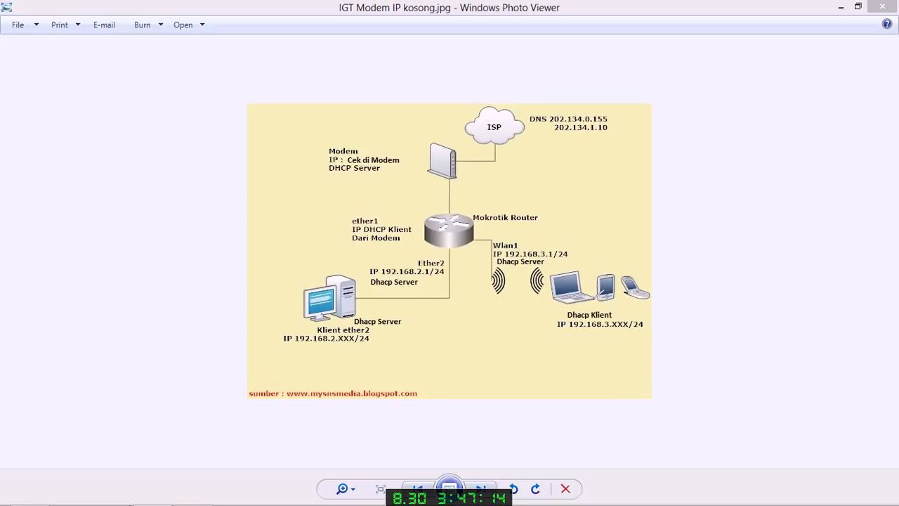
Switch to the WinBox loader and connect to the MikroTik router as admin with an empty password.
mouse_move(112, 502)
left_click(113, 495)
left_click(167, 99)
left_click(104, 132)
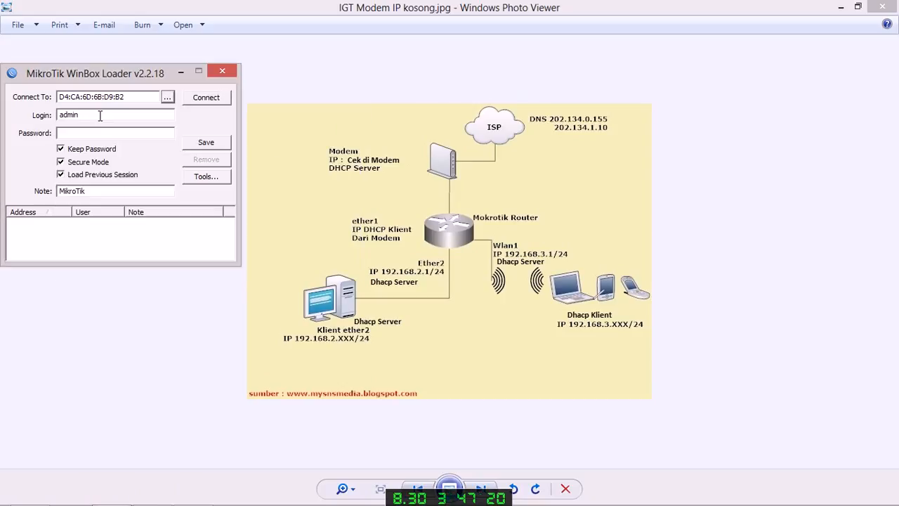
left_click(192, 103)
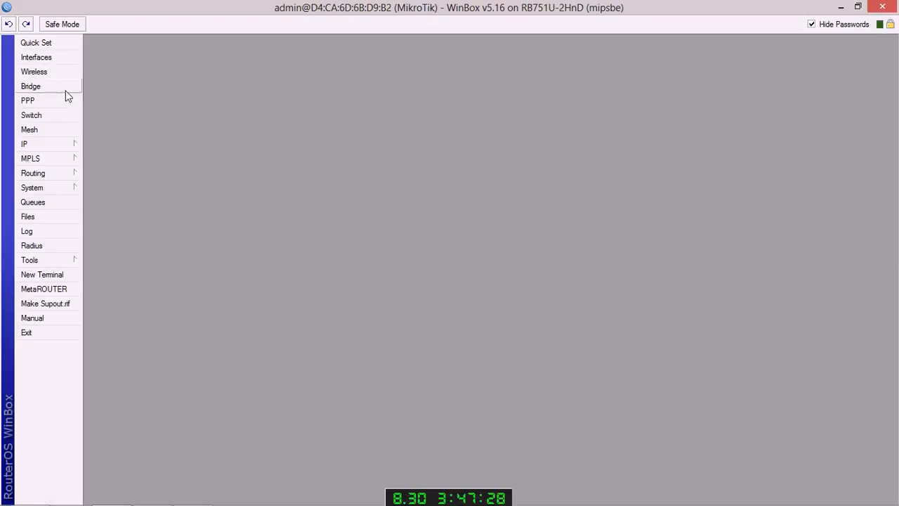
Open the router's IP address list and delete the 10.10.1.1/24 address assigned to wlan1.
left_click(64, 145)
left_click(107, 174)
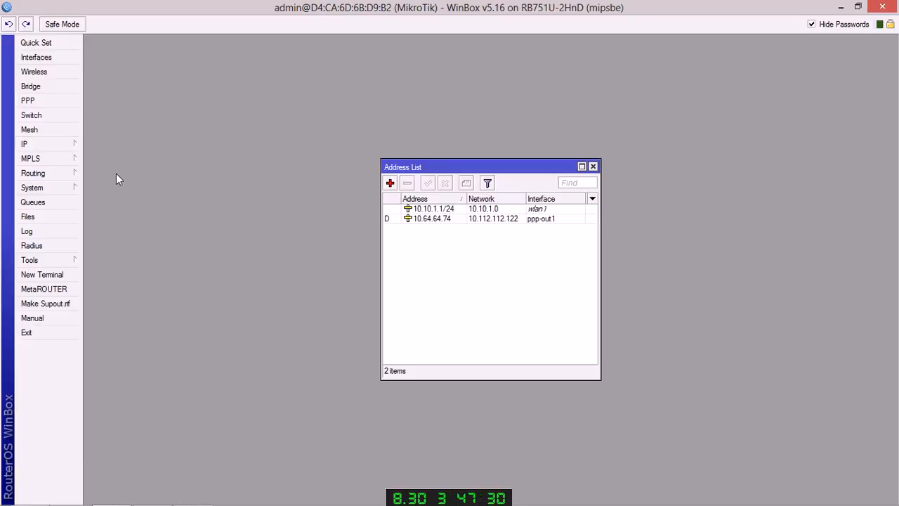
left_click(473, 210)
key("Delete")
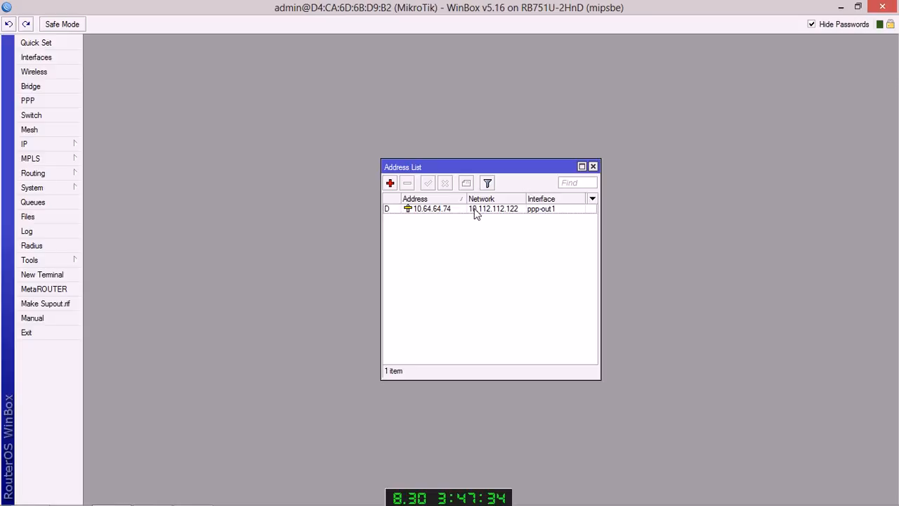
Add the IP address 192.168.2.1/24 to the ether2 interface.
left_click(391, 185)
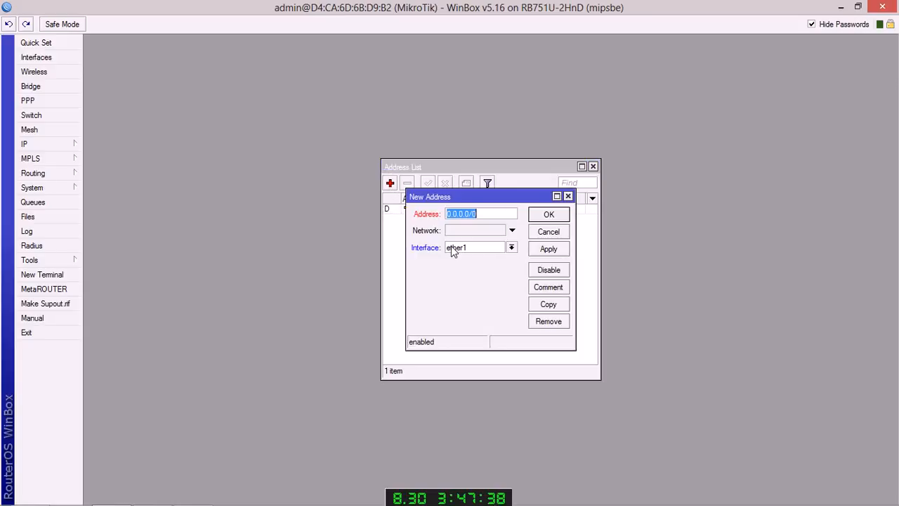
type("192.1")
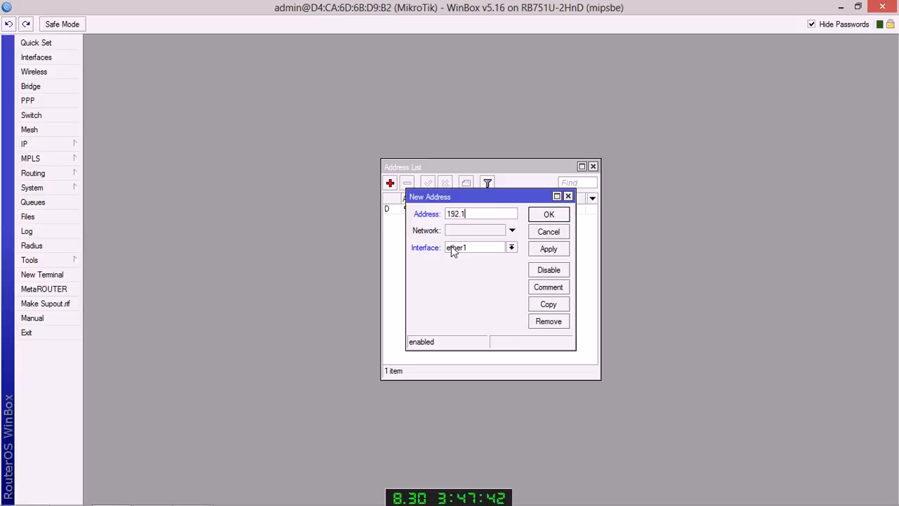
type("68.2.1/24")
left_click(456, 250)
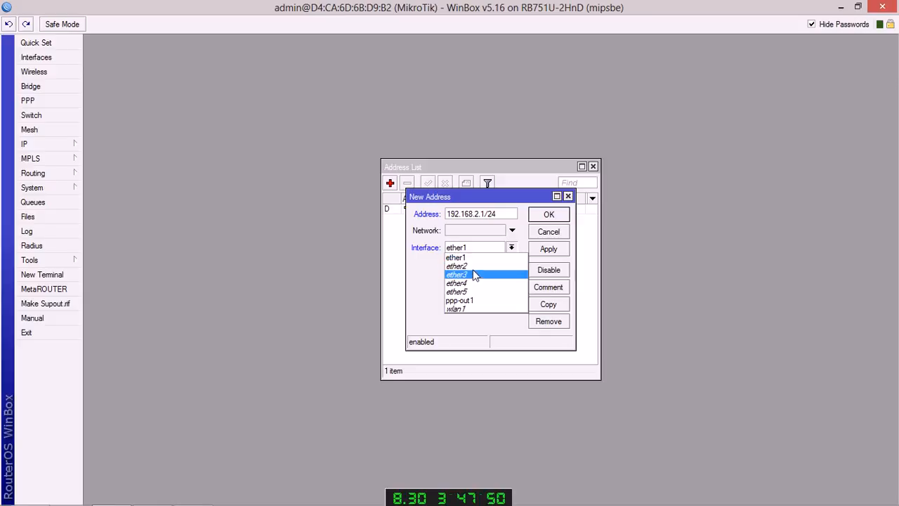
left_click(476, 271)
left_click(539, 254)
left_click(548, 215)
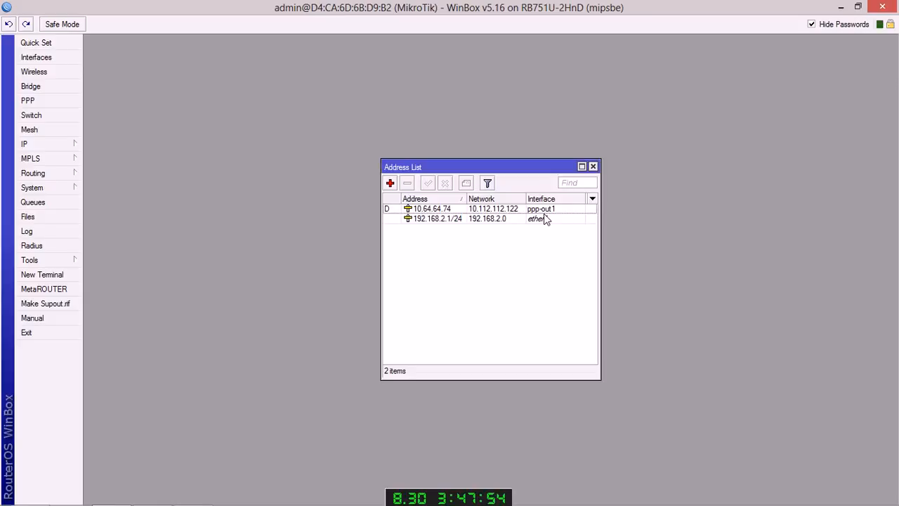
Add the IP address 192.168.3.1/24 to the wlan1 interface.
left_click(391, 183)
type("1")
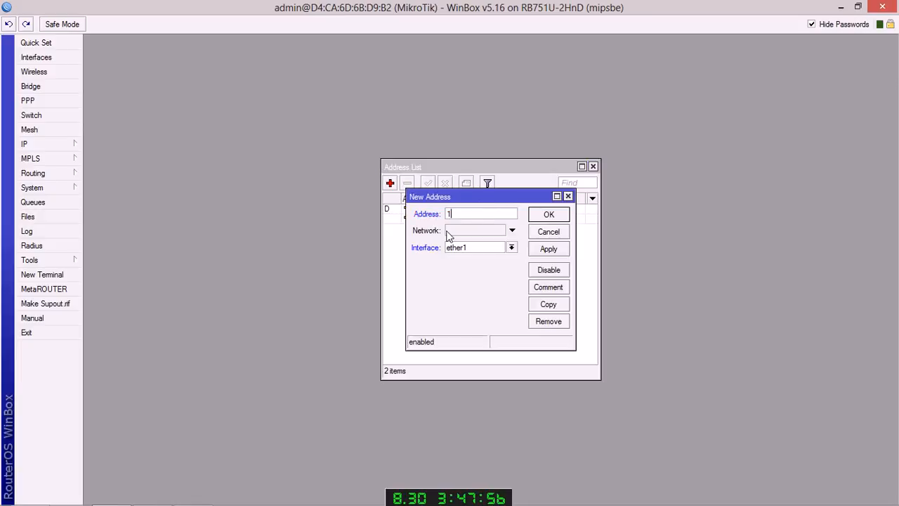
type("92.168.3.1/24")
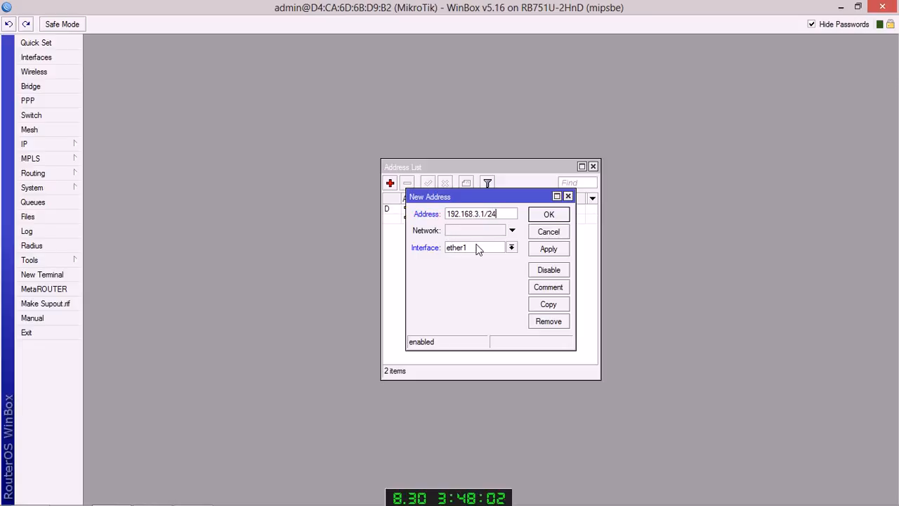
left_click(478, 246)
left_click(482, 308)
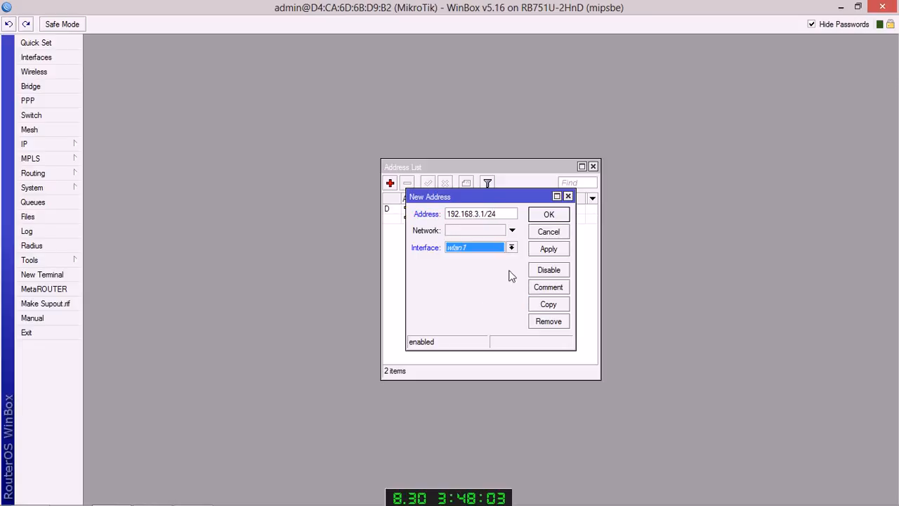
left_click(545, 250)
left_click(554, 218)
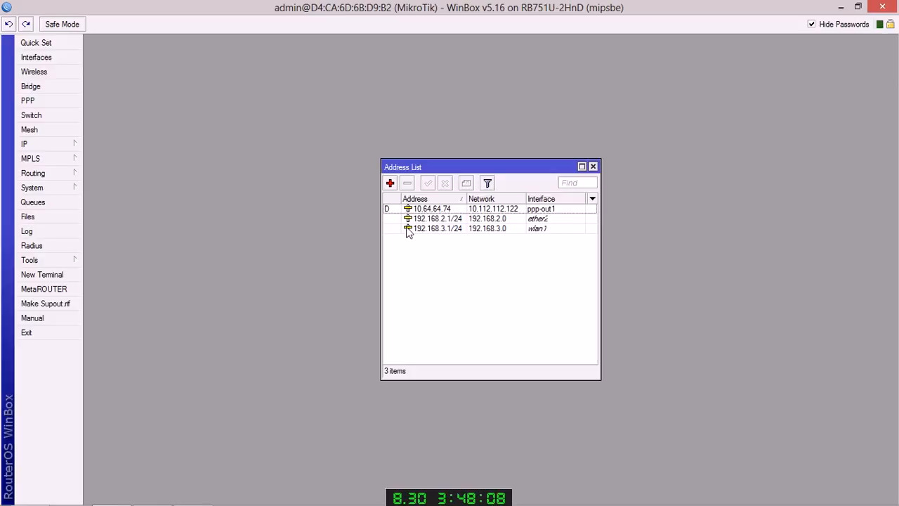
left_click(548, 220)
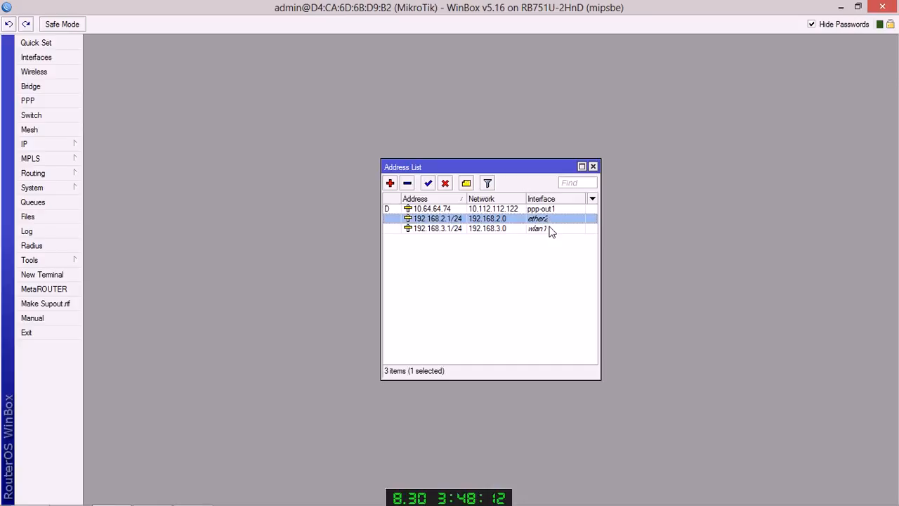
left_click(554, 232)
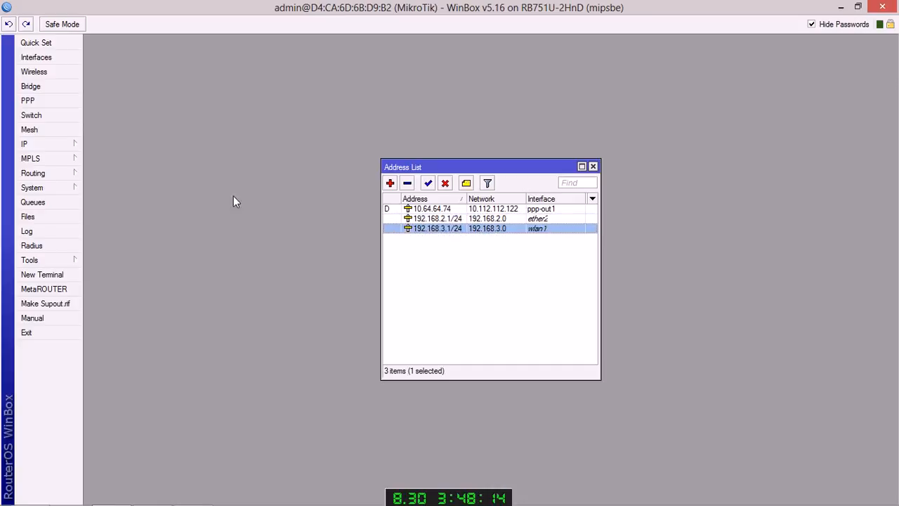
Start the DHCP server setup wizard and choose ether2 as the DHCP server interface.
left_click(66, 145)
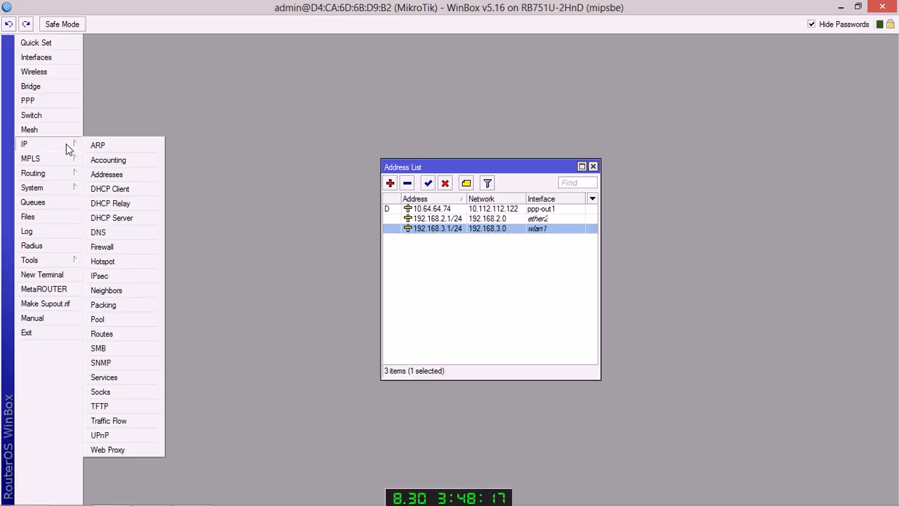
left_click(119, 219)
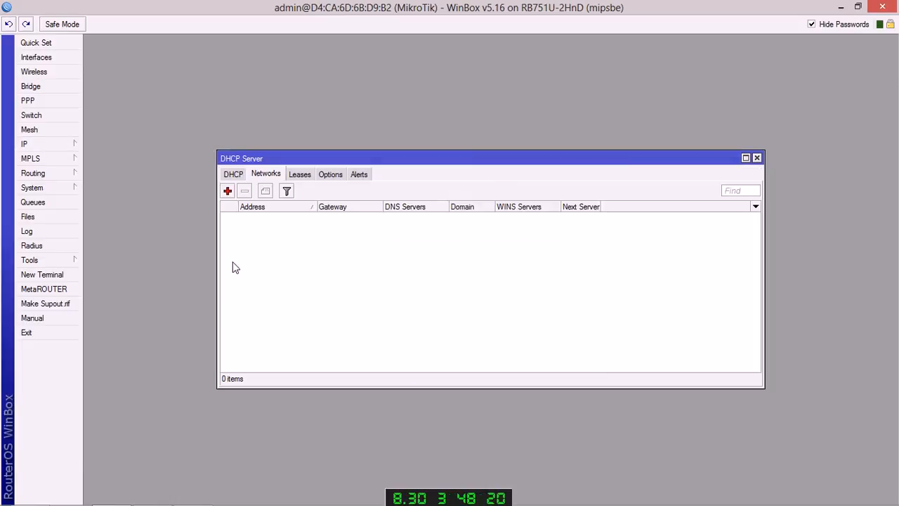
left_click(238, 176)
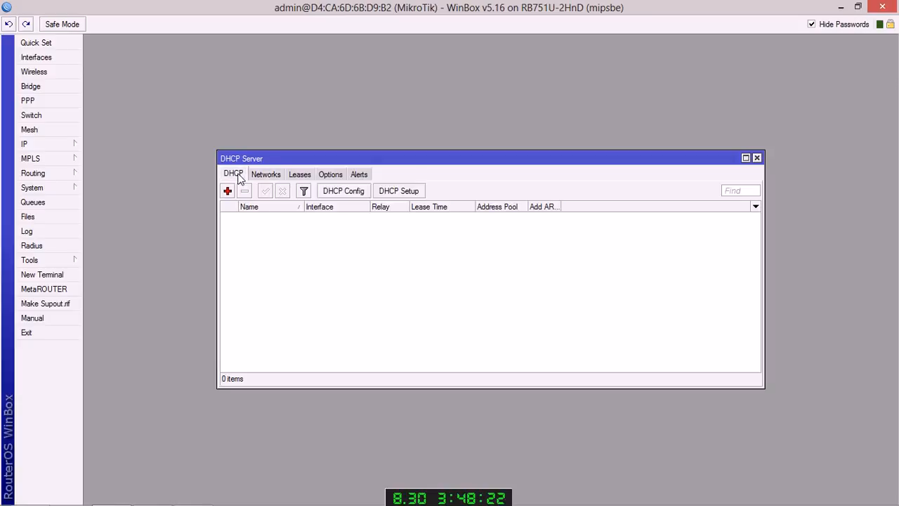
left_click(414, 196)
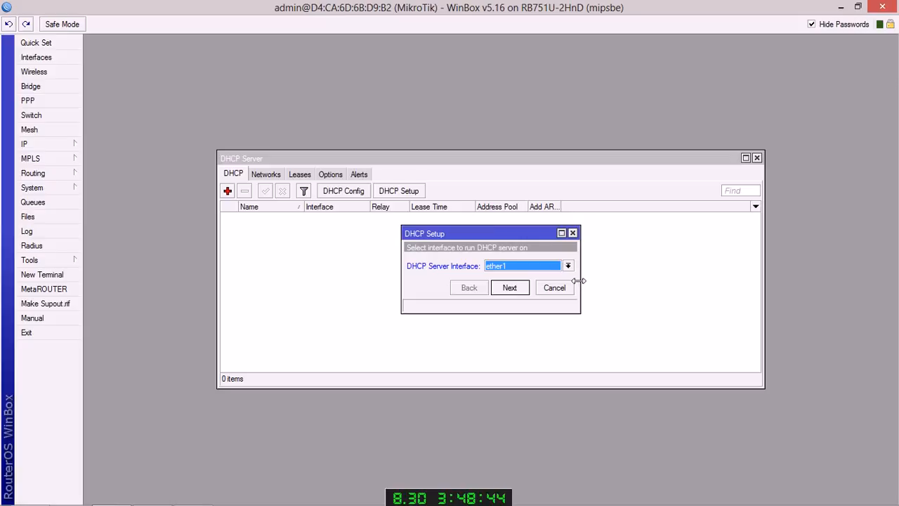
left_click_drag(580, 285, 665, 289)
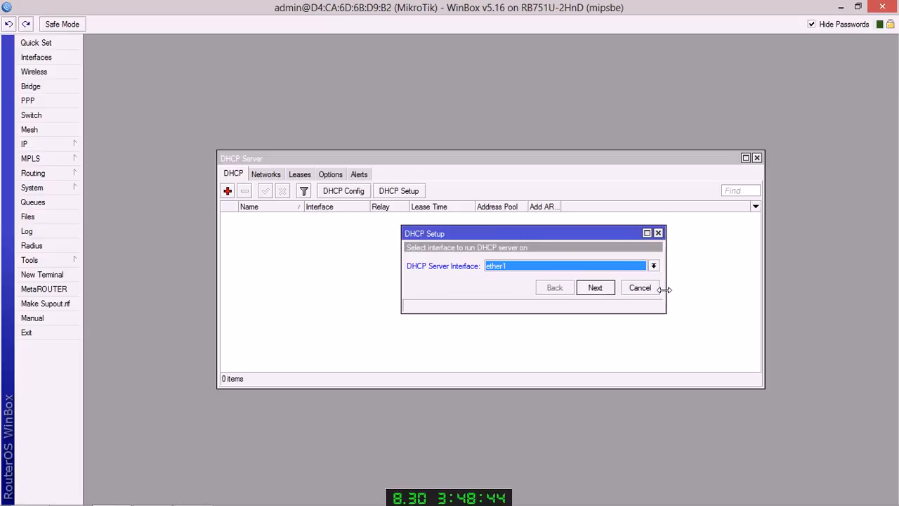
left_click(624, 268)
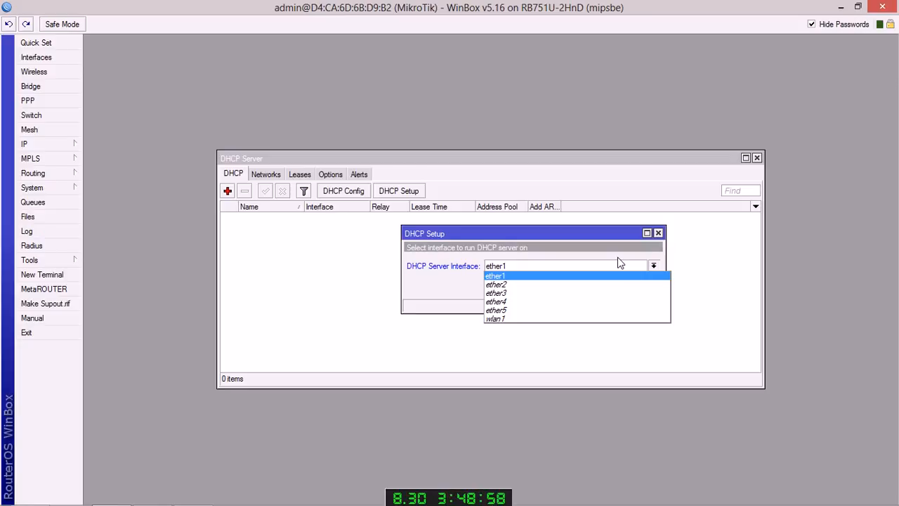
left_click(577, 285)
left_click(594, 288)
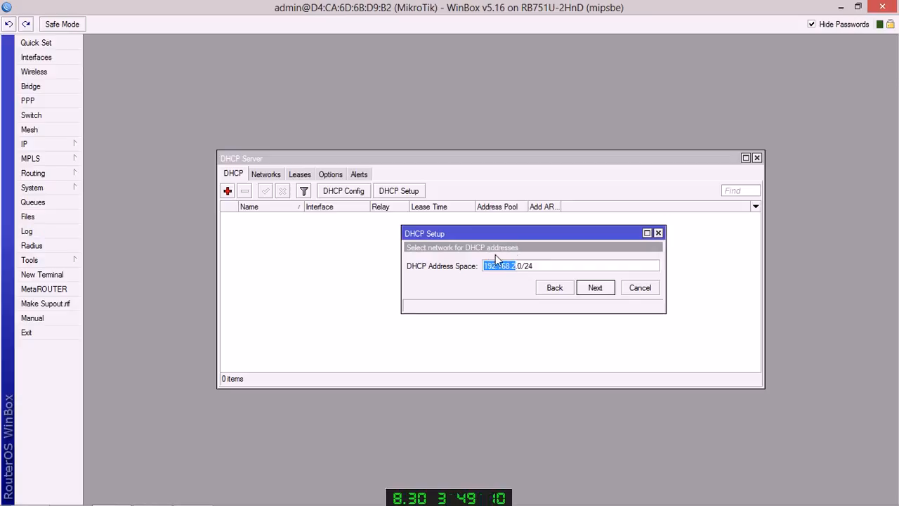
Show the IP address list beside the DHCP setup dialog to compare the proposed address space with the ether2 network.
left_click_drag(524, 266, 475, 266)
left_click(65, 144)
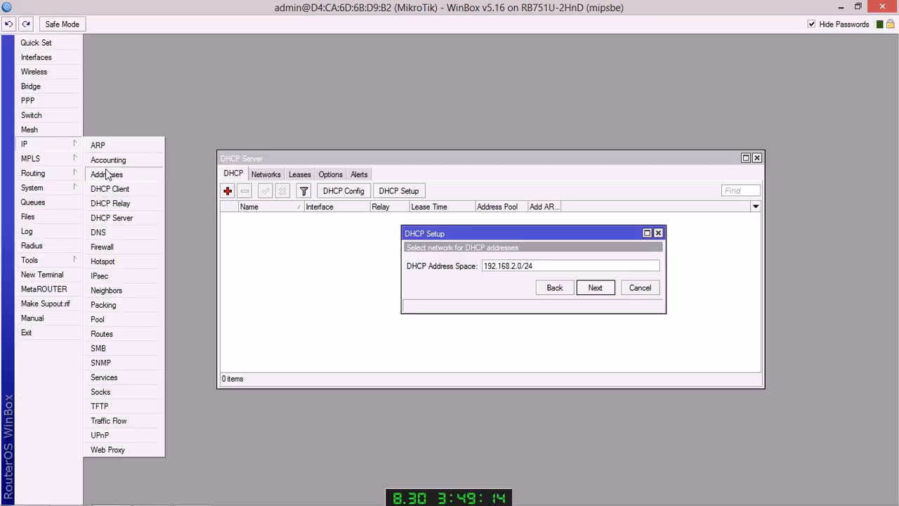
left_click(107, 174)
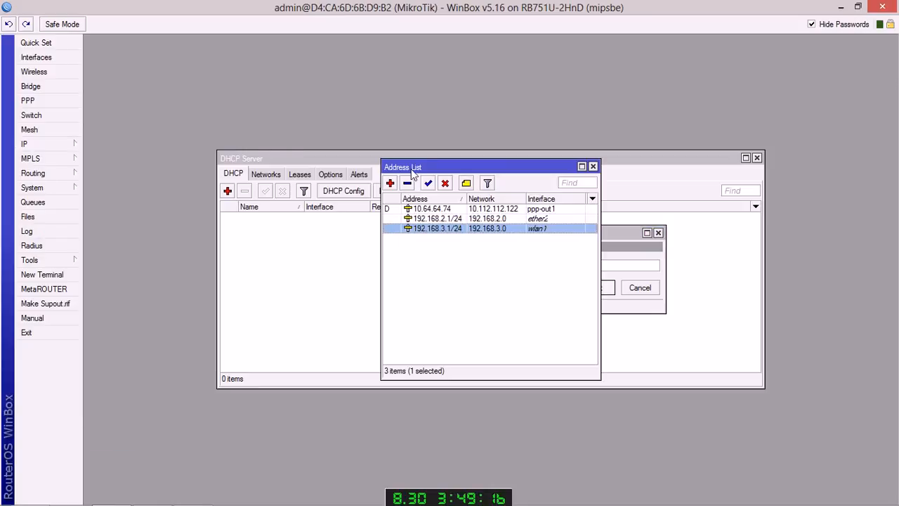
left_click_drag(423, 174, 347, 76)
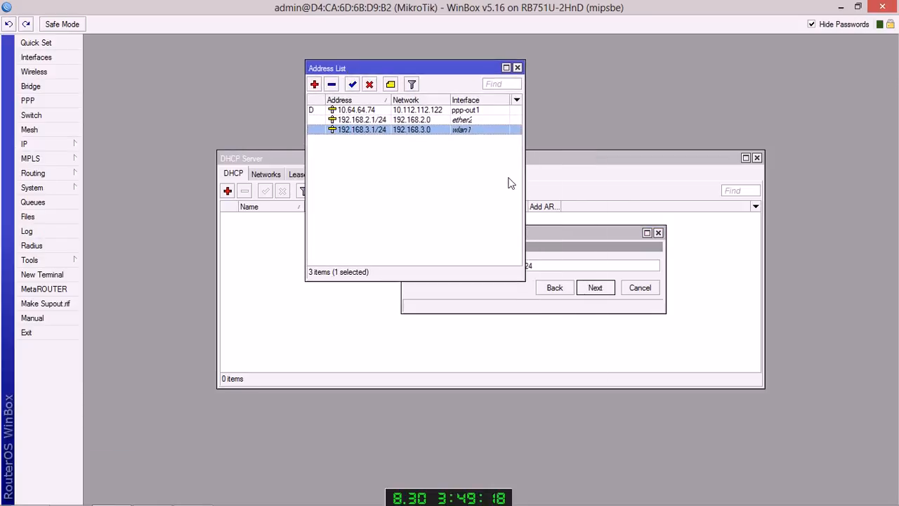
left_click(580, 232)
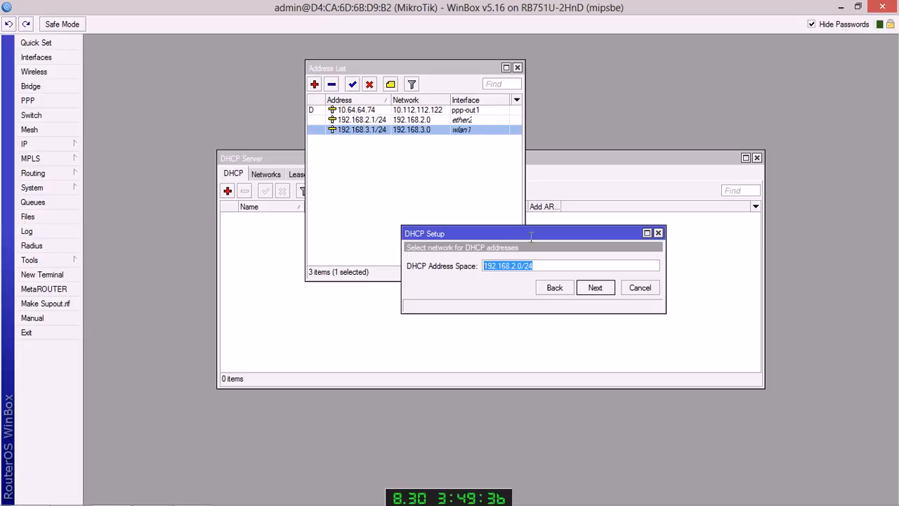
Accept 192.168.2.0/24 as the DHCP address space and 192.168.2.1 as the gateway for the DHCP network.
left_click(588, 289)
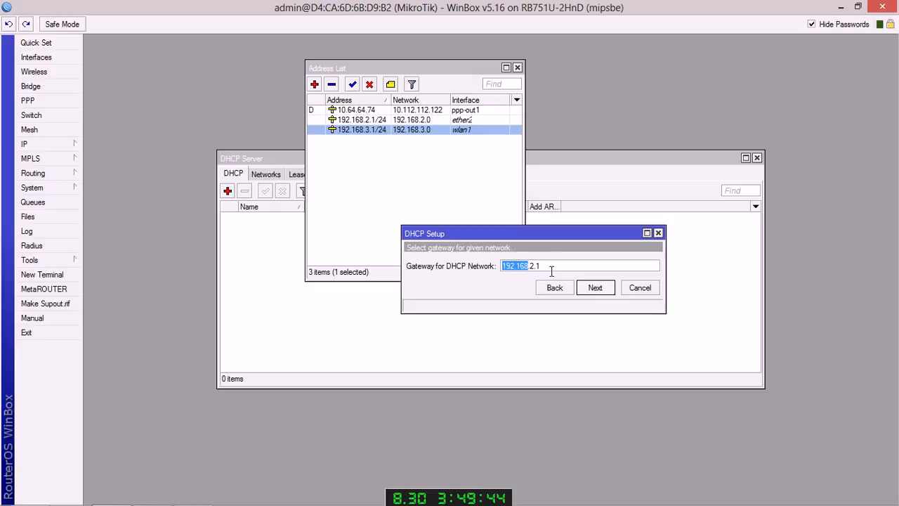
left_click_drag(545, 268, 491, 275)
left_click(594, 288)
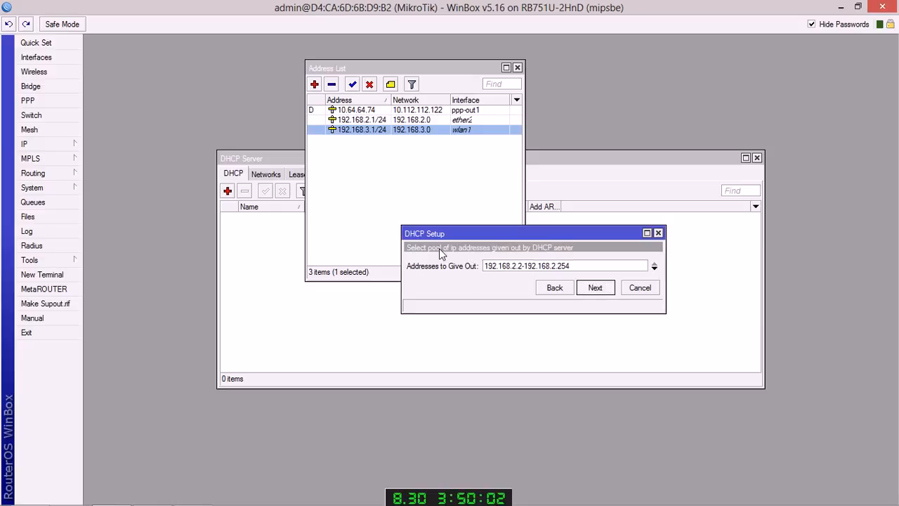
Set the pool of addresses to give out to 192.168.2.10-192.168.2.254 and continue to the DNS servers.
left_click(521, 265)
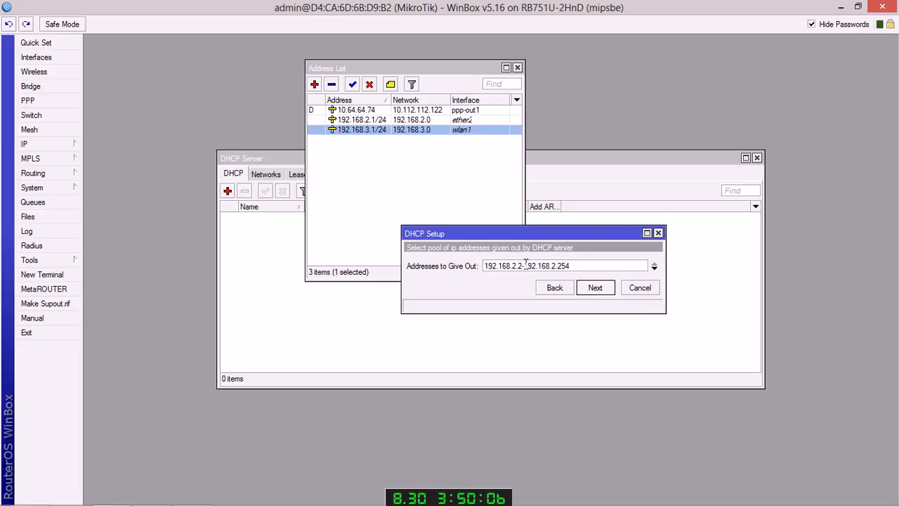
left_click(572, 264)
key("BackSpace")
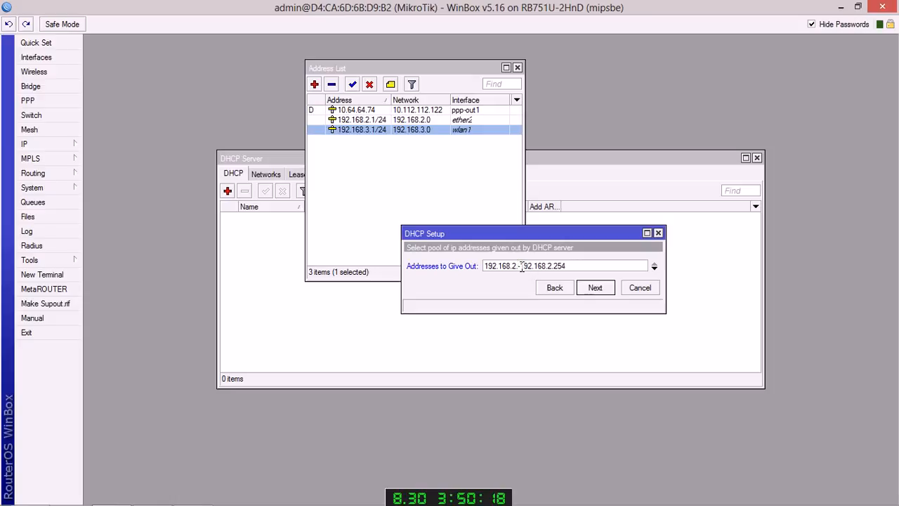
type("10")
left_click(593, 287)
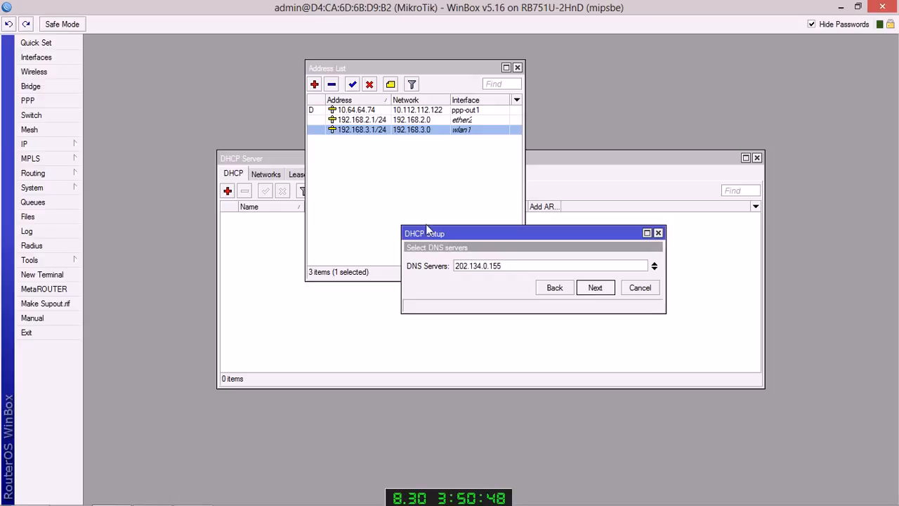
Check the router's DNS settings against the DNS server proposed in the DHCP setup, and close them.
left_click(71, 146)
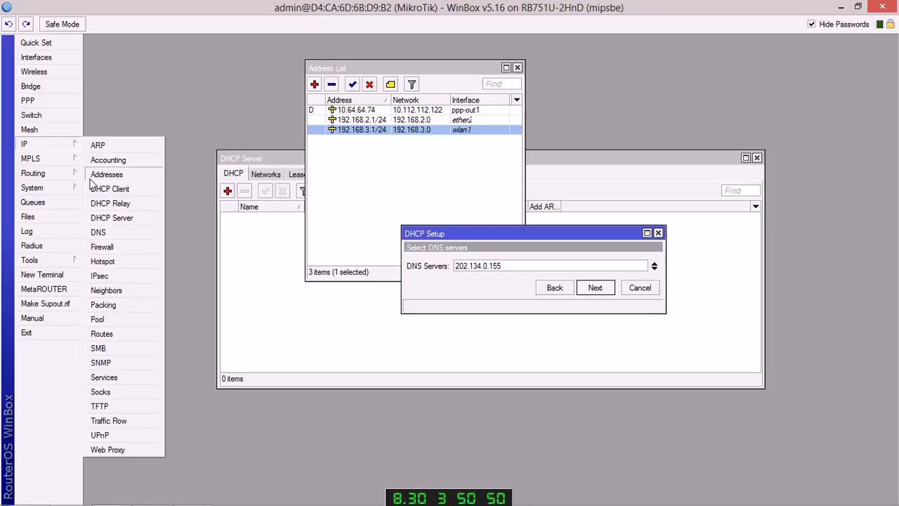
left_click(115, 231)
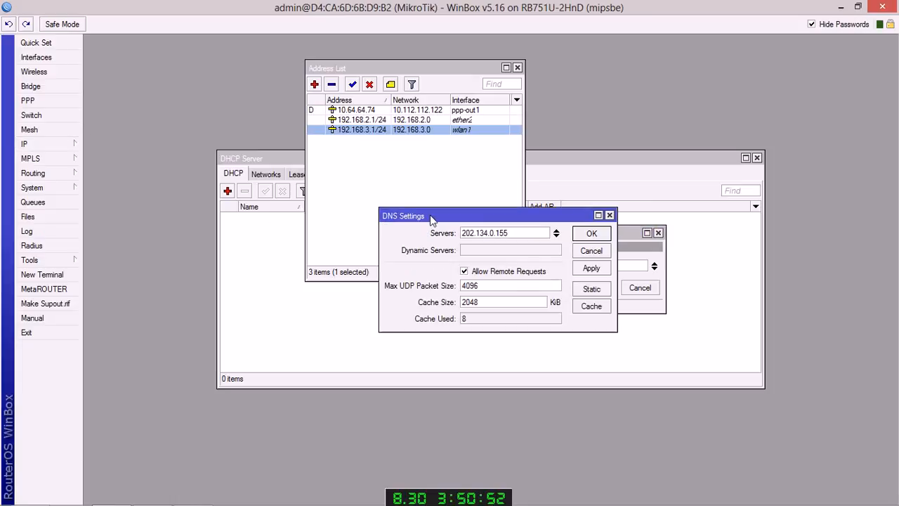
left_click_drag(442, 221, 197, 342)
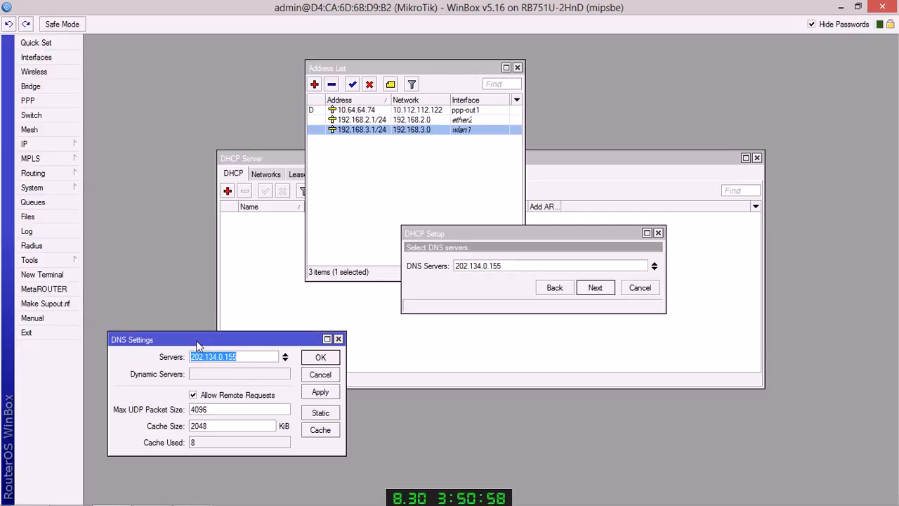
mouse_move(197, 344)
left_mouse_down()
mouse_move(195, 269)
mouse_move(196, 343)
left_mouse_up()
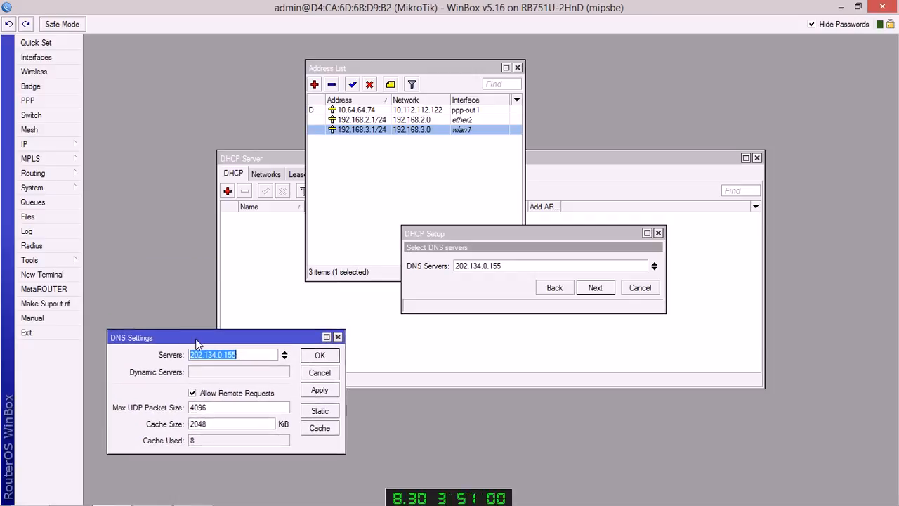
left_click(337, 338)
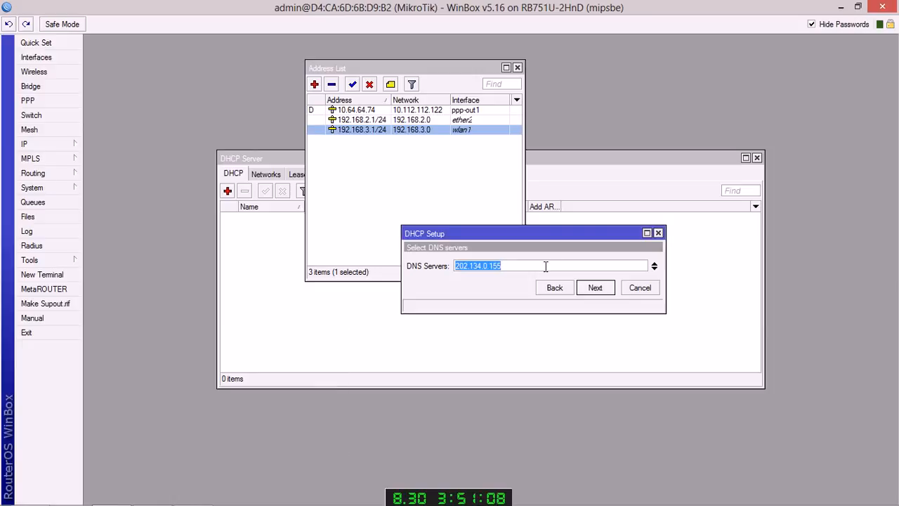
Accept 202.134.0.155 as the DNS server in the DHCP setup and continue to the lease time.
left_click(543, 267)
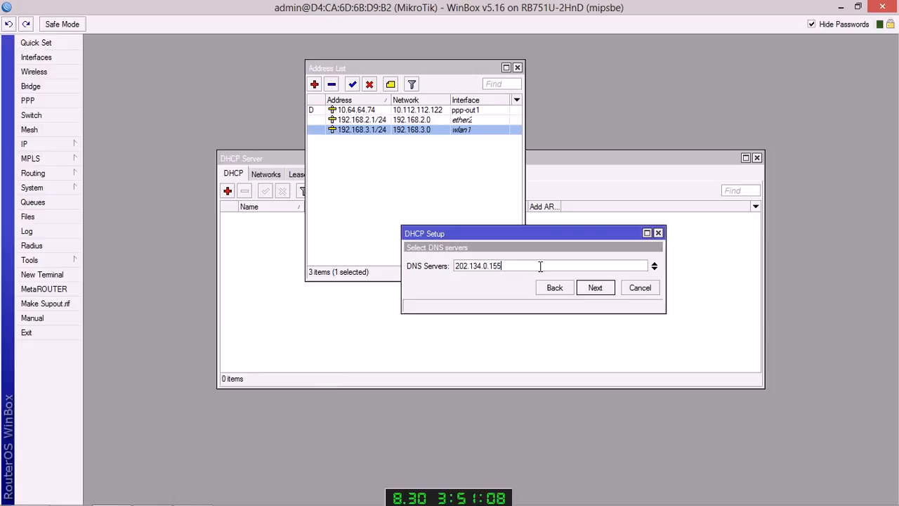
left_click(595, 289)
left_click(495, 269)
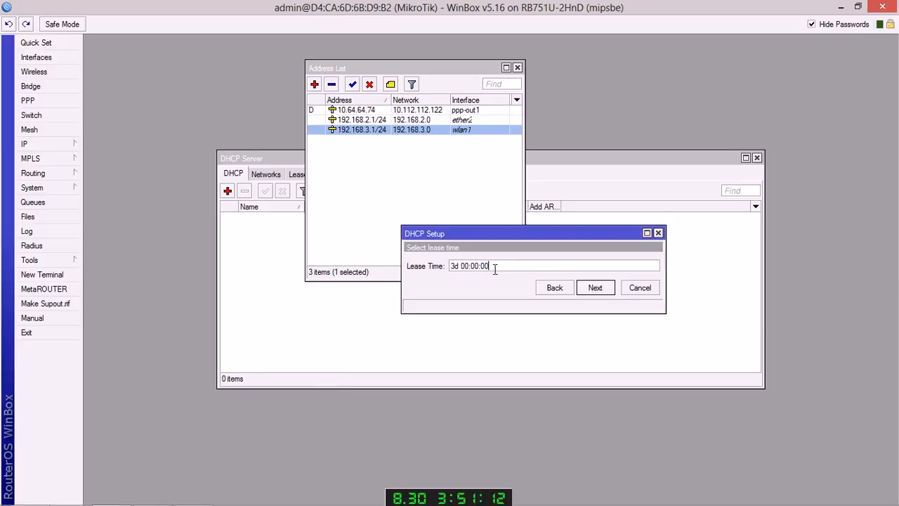
Set the DHCP lease time to 01:50:00 and complete the DHCP setup for ether2.
double_click(454, 265)
left_click(457, 265)
double_click(464, 266)
double_click(475, 265)
double_click(483, 265)
left_click_drag(483, 266, 490, 265)
left_click(459, 265)
left_click_drag(459, 265, 441, 271)
key("Delete")
key("Delete")
key("Delete")
type("1")
left_click(464, 267)
key("BackSpace")
type("5")
left_click(502, 268)
left_click(604, 287)
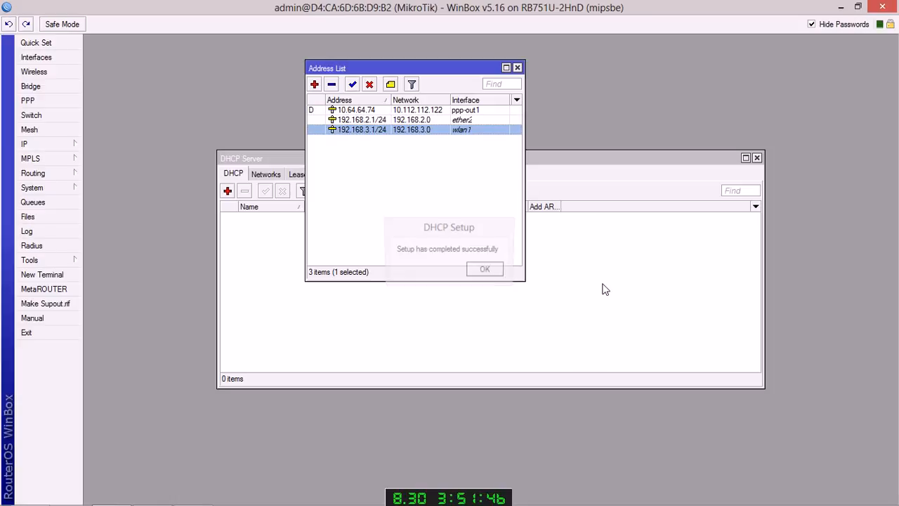
left_click(490, 272)
Review the ether2 DHCP server entry and its network, and show the IP pool list beside the DHCP server window.
left_click(567, 256)
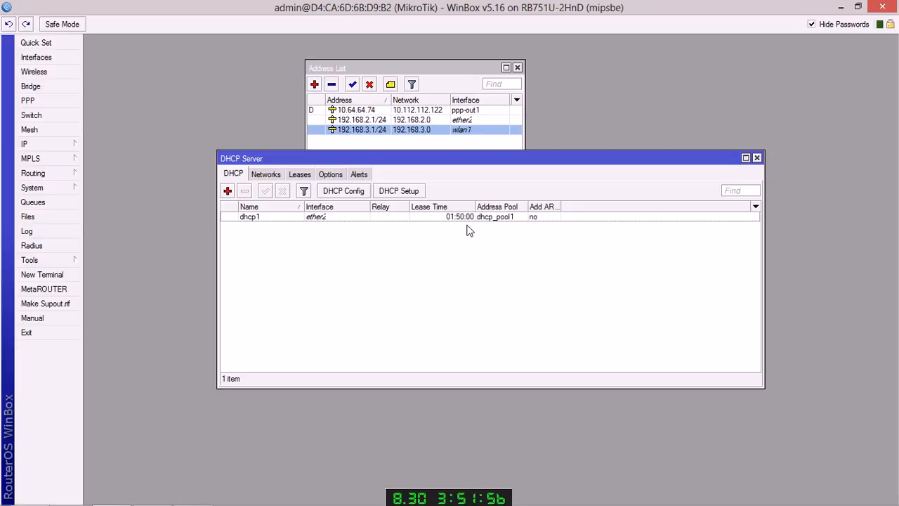
left_click(314, 221)
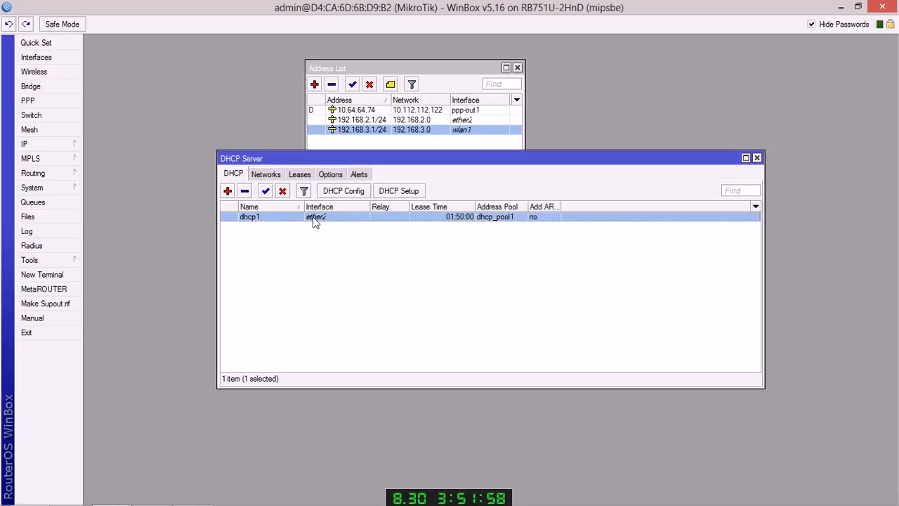
left_click(265, 175)
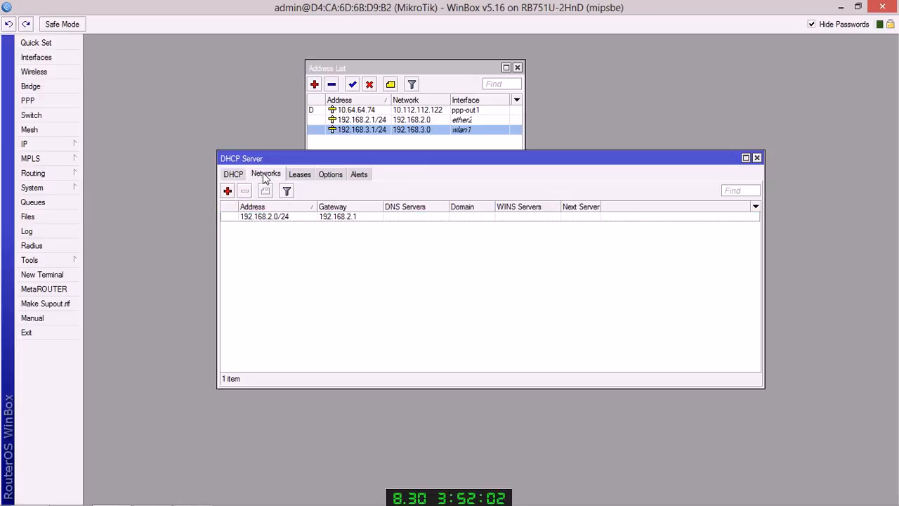
left_click(74, 145)
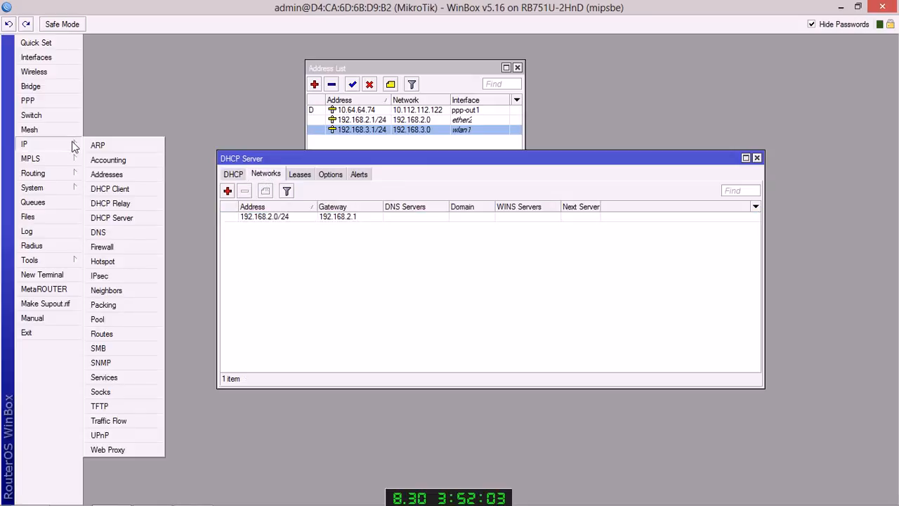
left_click(114, 319)
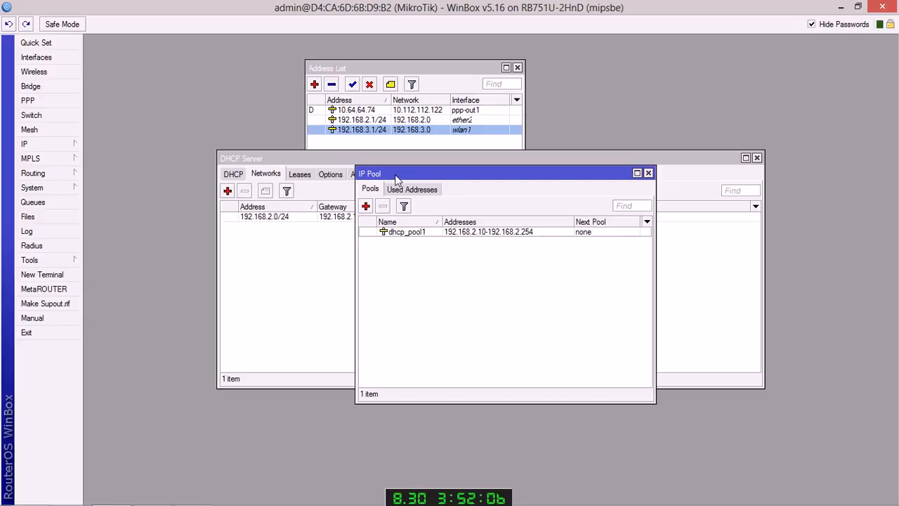
left_click_drag(417, 176, 200, 319)
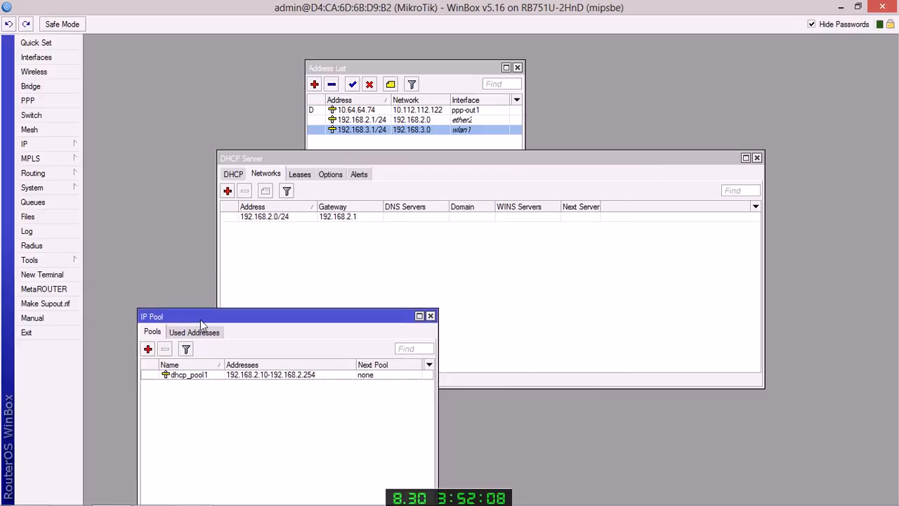
Compare the ether2 DHCP server and its network with the address range of dhcp_pool1.
left_click_drag(461, 385, 462, 389)
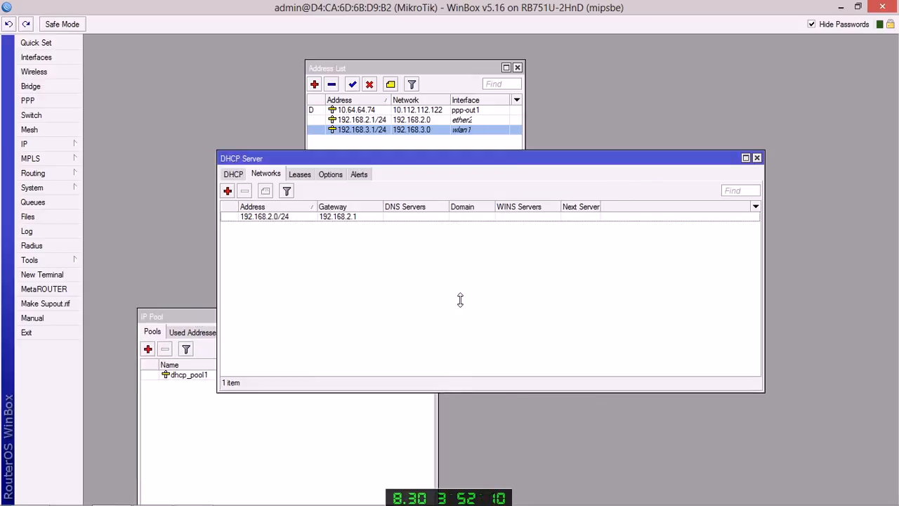
left_click(240, 175)
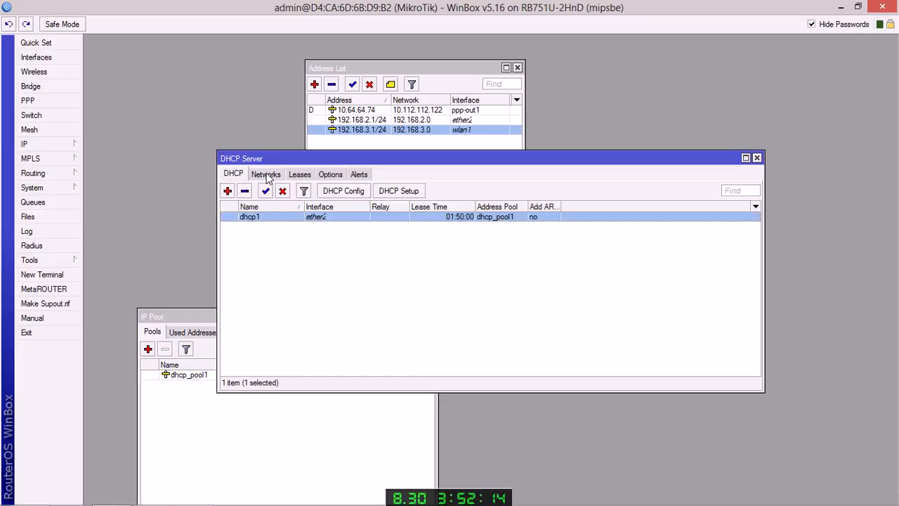
left_click(267, 176)
left_click(288, 435)
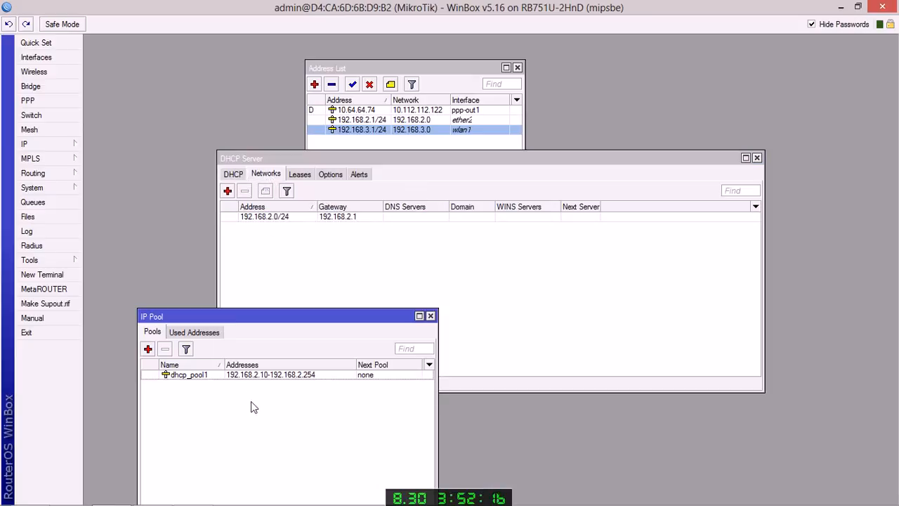
left_click(232, 375)
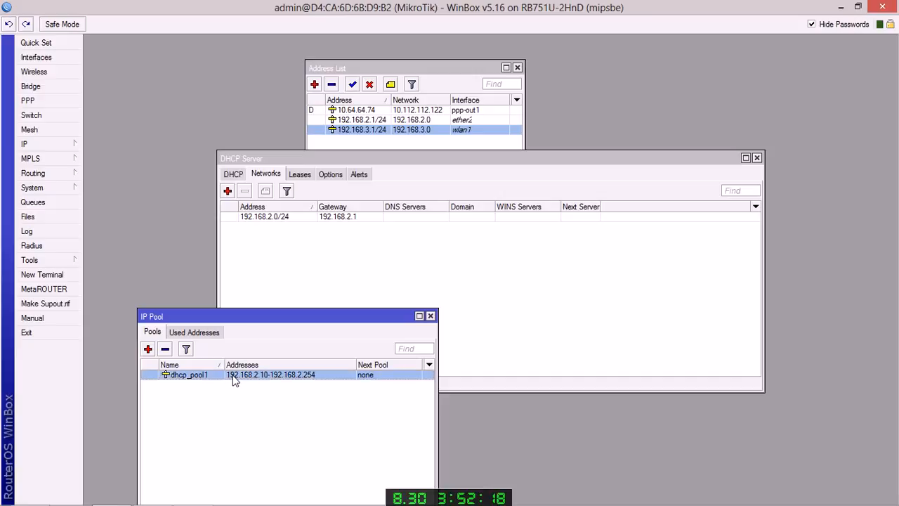
left_click(288, 267)
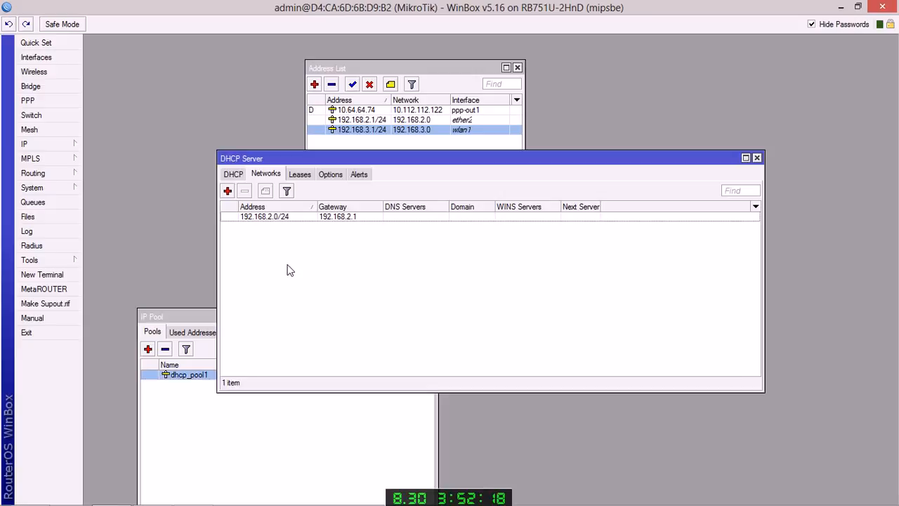
left_click(233, 174)
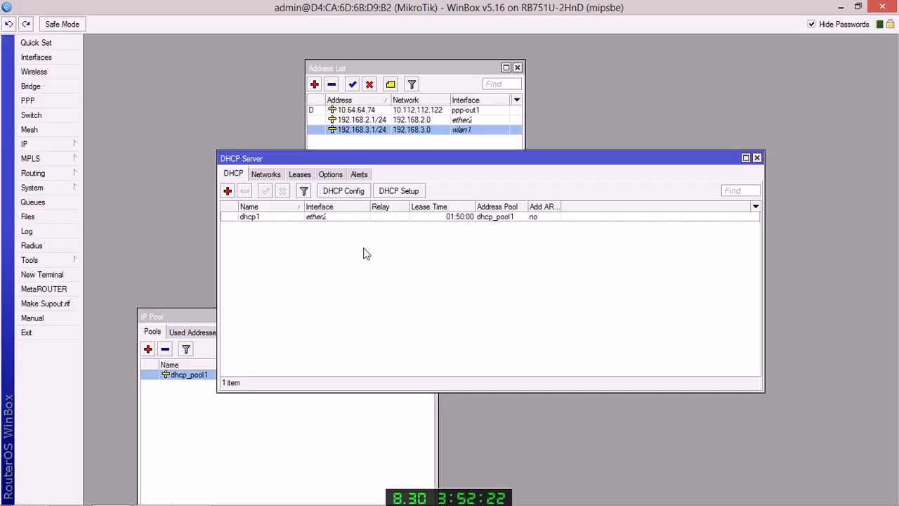
Start a new DHCP setup with wlan1 as the DHCP server interface.
left_click(402, 196)
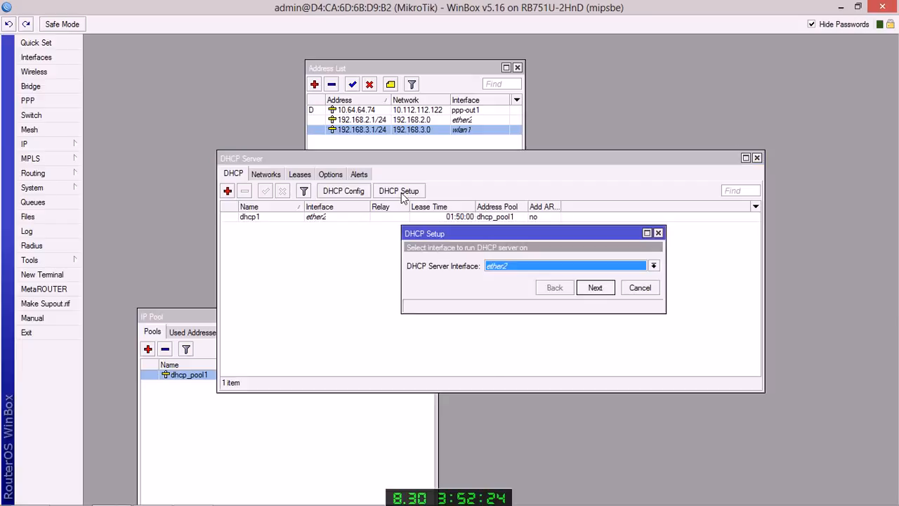
left_click(504, 270)
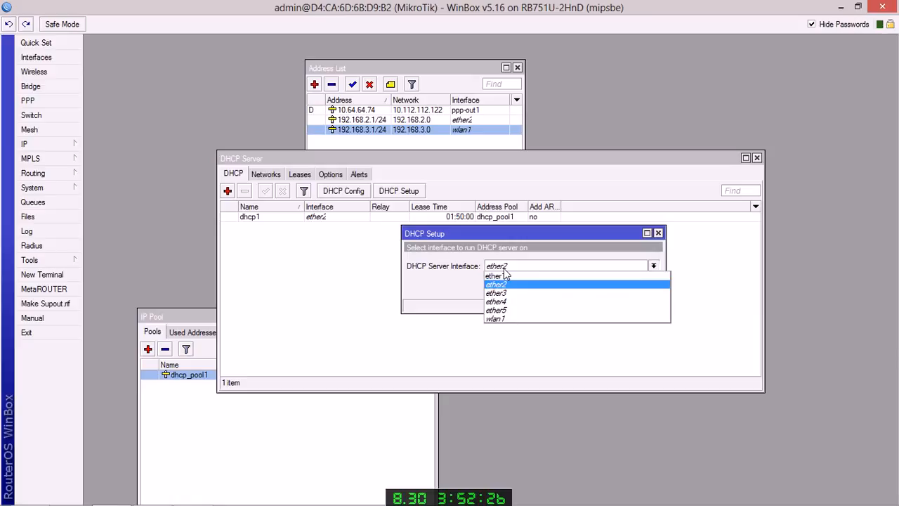
left_click(517, 318)
left_click(593, 288)
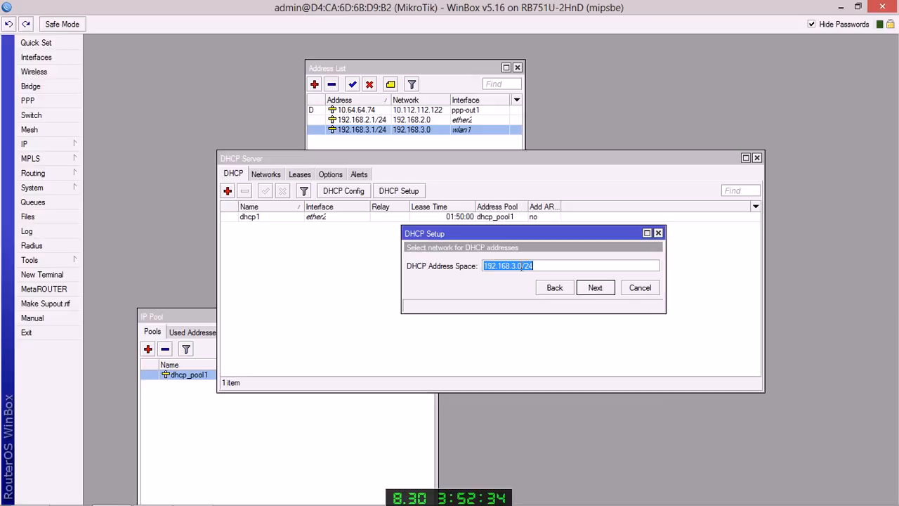
Accept 192.168.3.0/24 as the DHCP address space and 192.168.3.1 as the gateway for the wlan1 network.
left_click(518, 267)
left_click(596, 288)
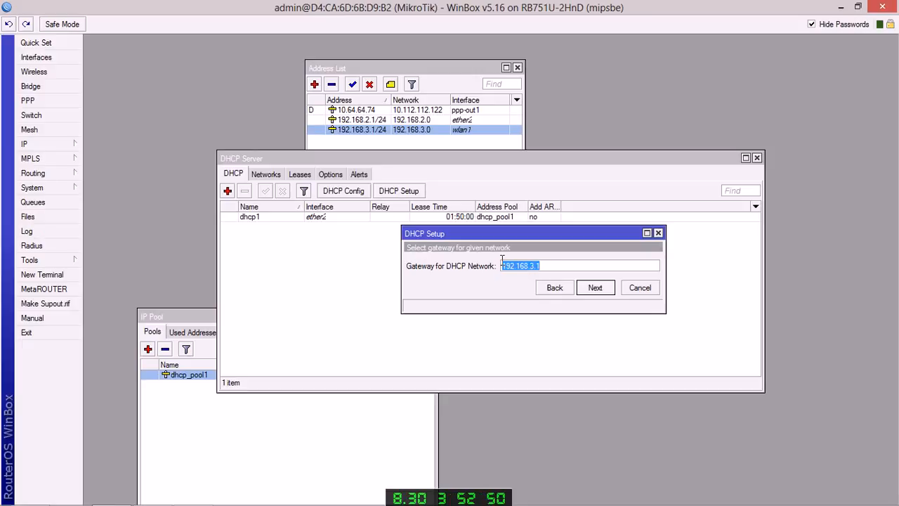
left_click(544, 265)
left_click_drag(548, 266, 529, 267)
left_click(595, 288)
Set the addresses to give out on wlan1 to 192.168.3.2-192.168.3.25 and accept 202.134.0.155 as the DNS server.
left_click(584, 266)
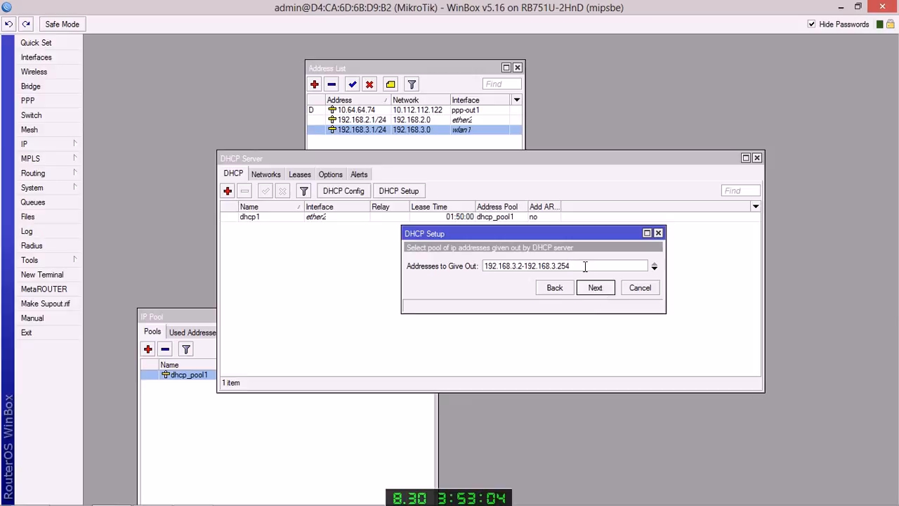
key("BackSpace")
left_click(595, 288)
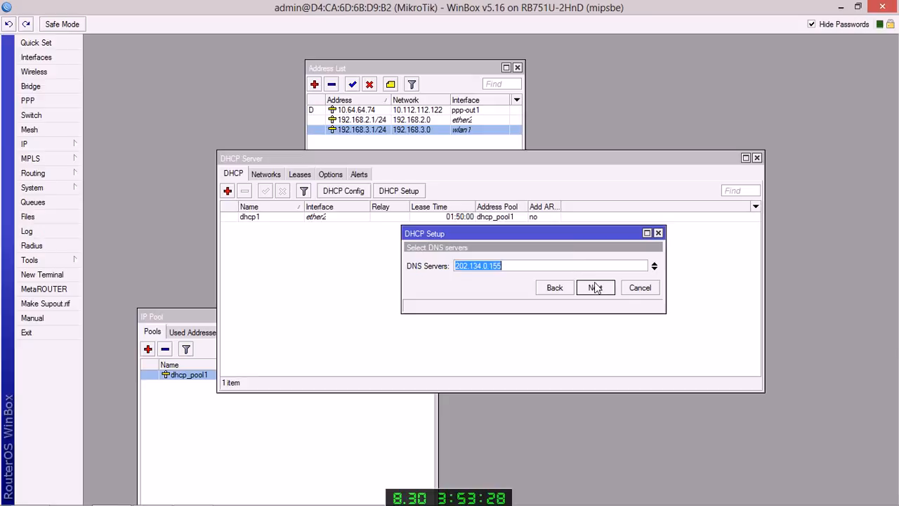
left_click(552, 269)
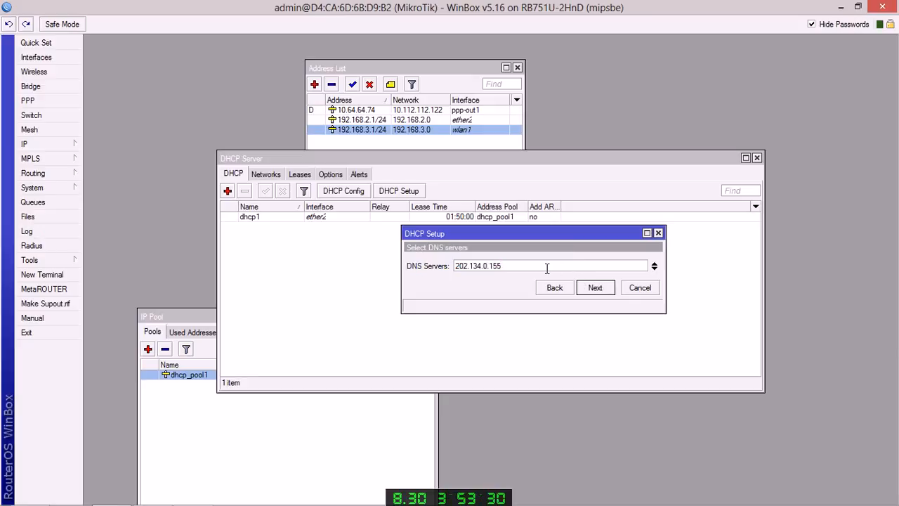
left_click(594, 288)
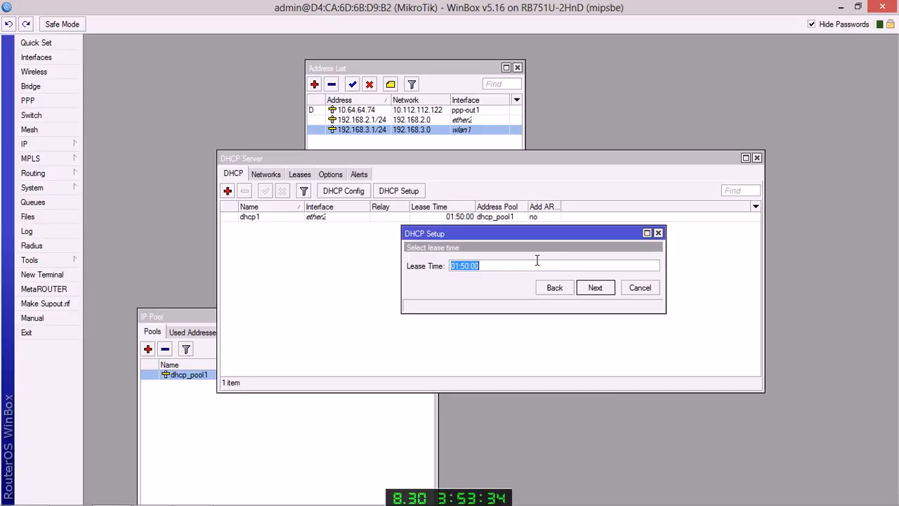
Set the lease time to 01:00:00 and complete the DHCP setup for wlan1.
left_click(463, 268)
key("Delete")
type("0")
left_click(590, 289)
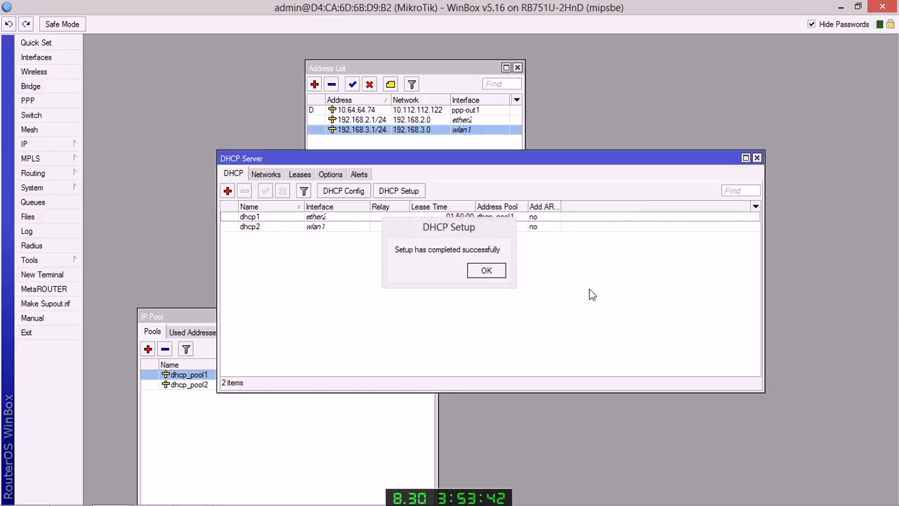
left_click(490, 272)
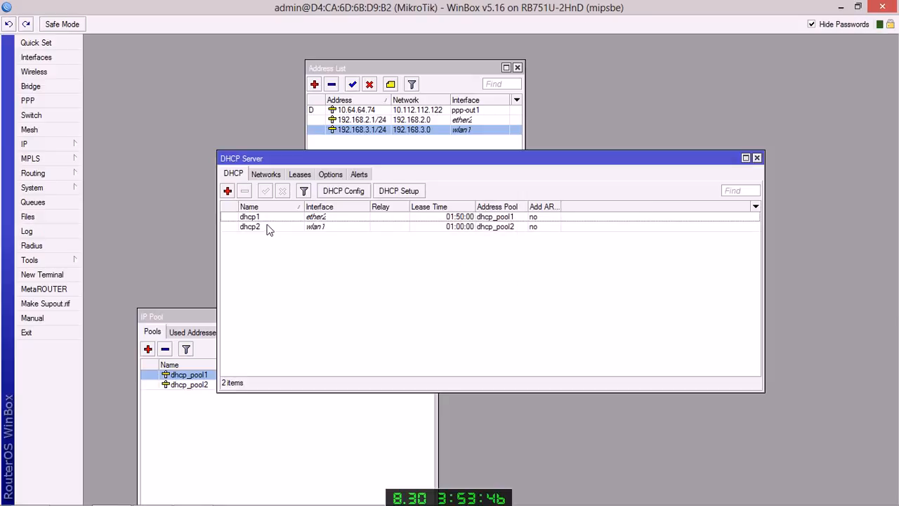
Review the wlan1 DHCP server entry, its network and gateway, and the address range of dhcp_pool2.
left_click(326, 228)
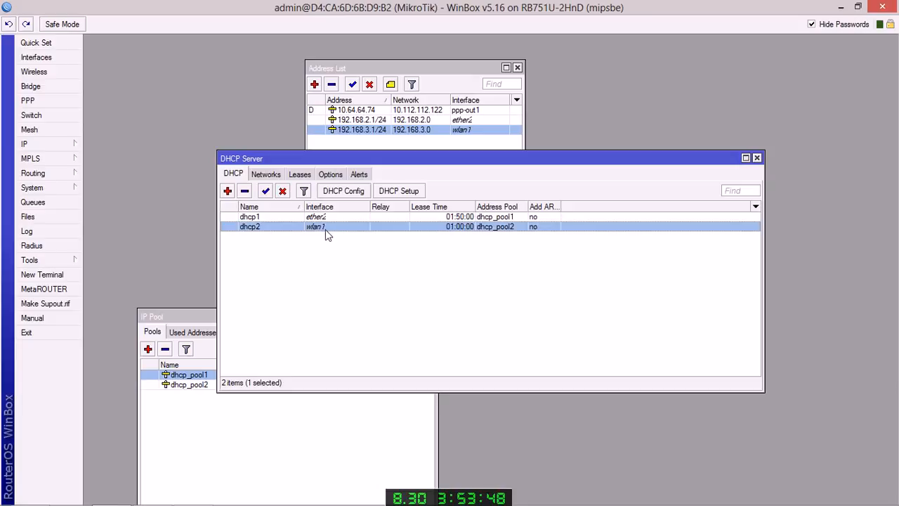
left_click(266, 174)
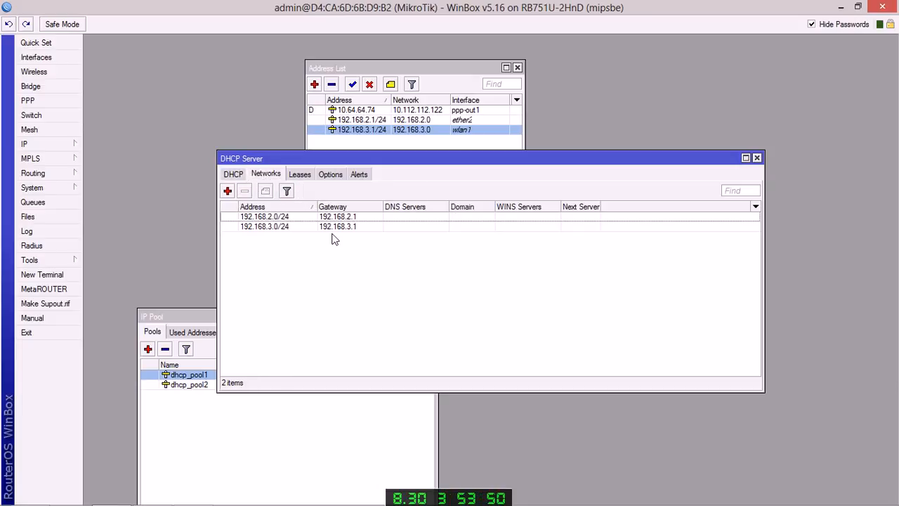
left_click(335, 229)
left_click(272, 420)
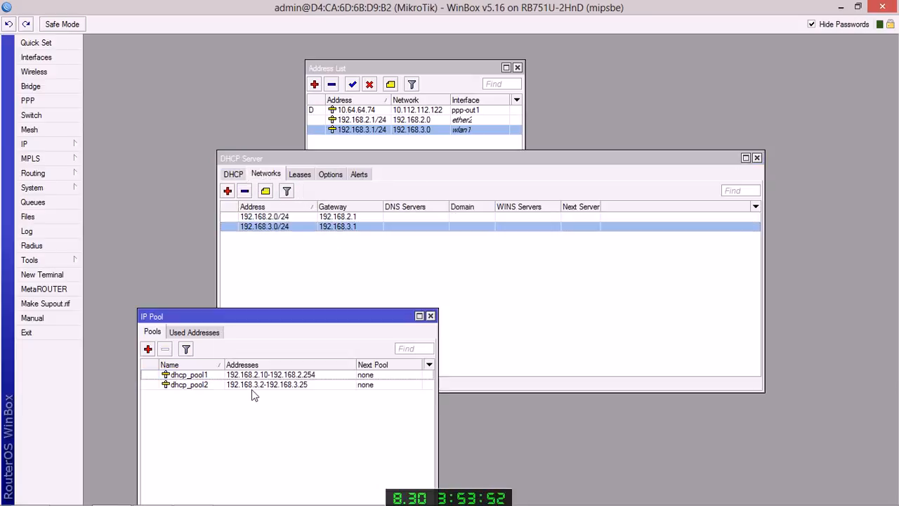
left_click(253, 388)
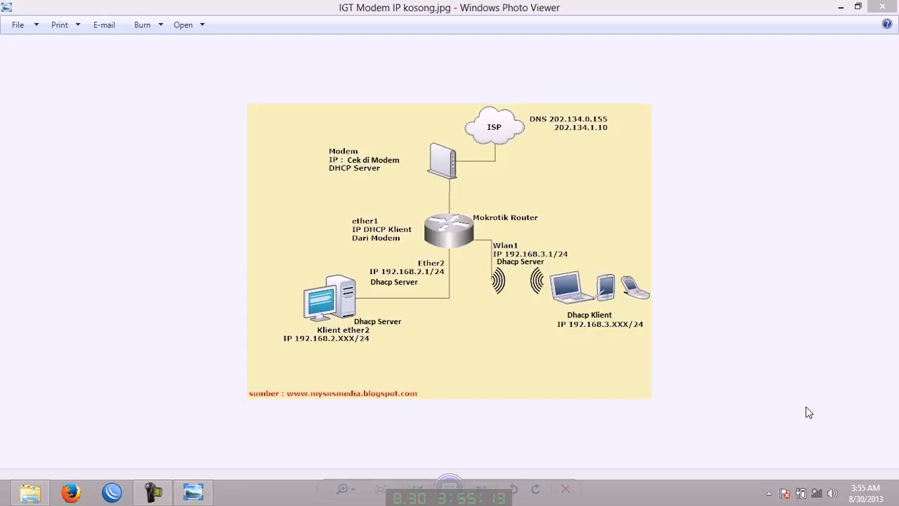
Connect the computer to the available Wi-Fi network from the Windows network list and close the list.
left_click(816, 494)
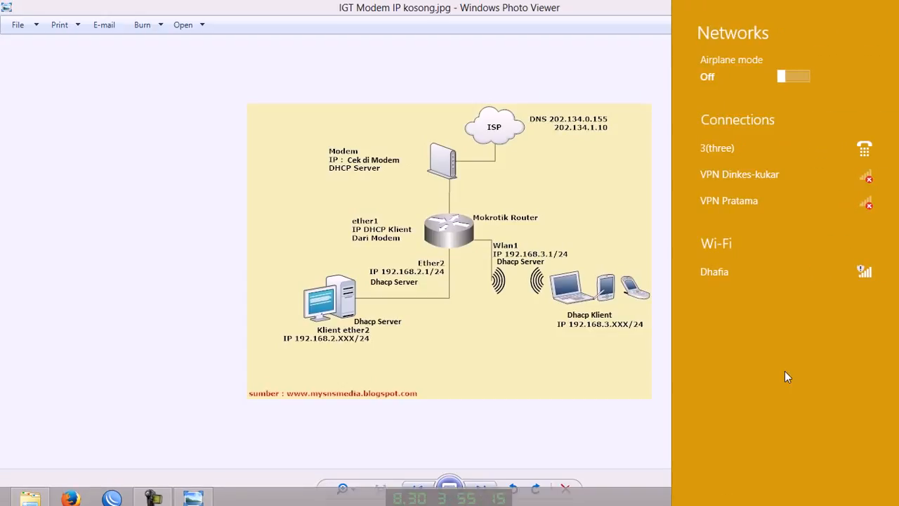
left_click(752, 276)
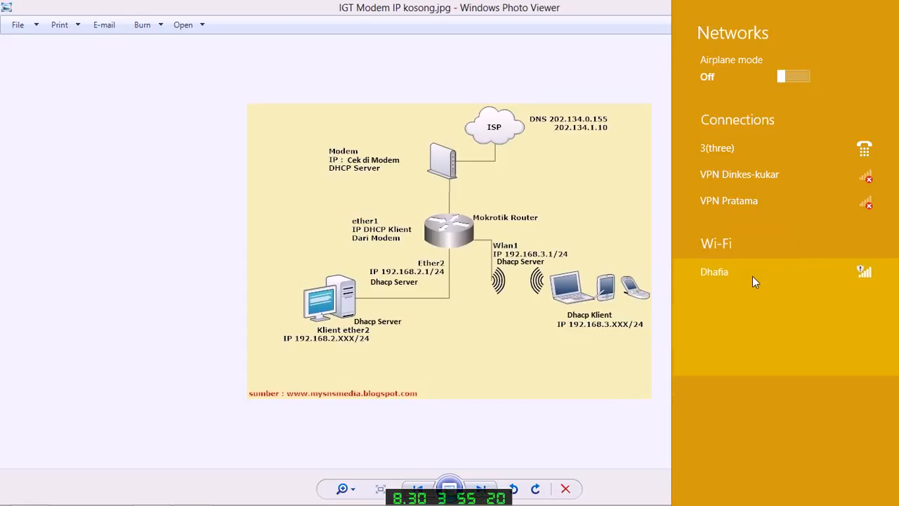
left_click(830, 387)
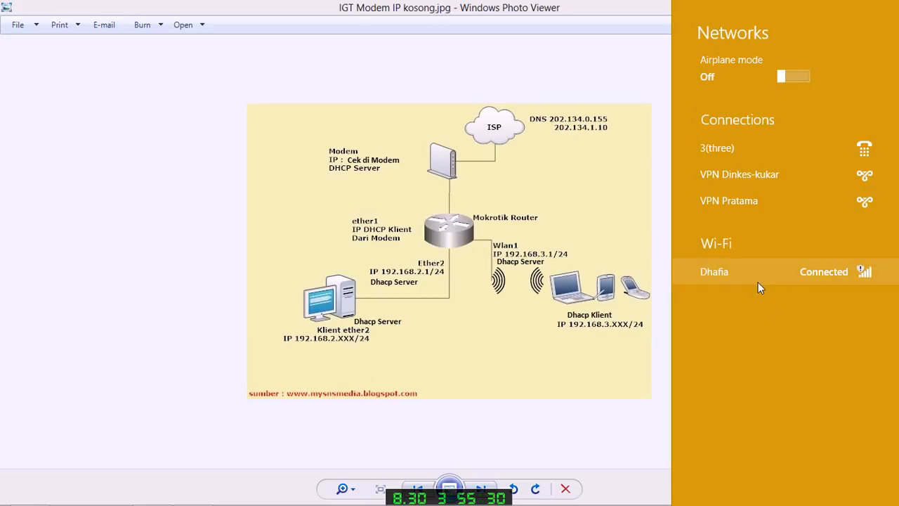
left_click(609, 401)
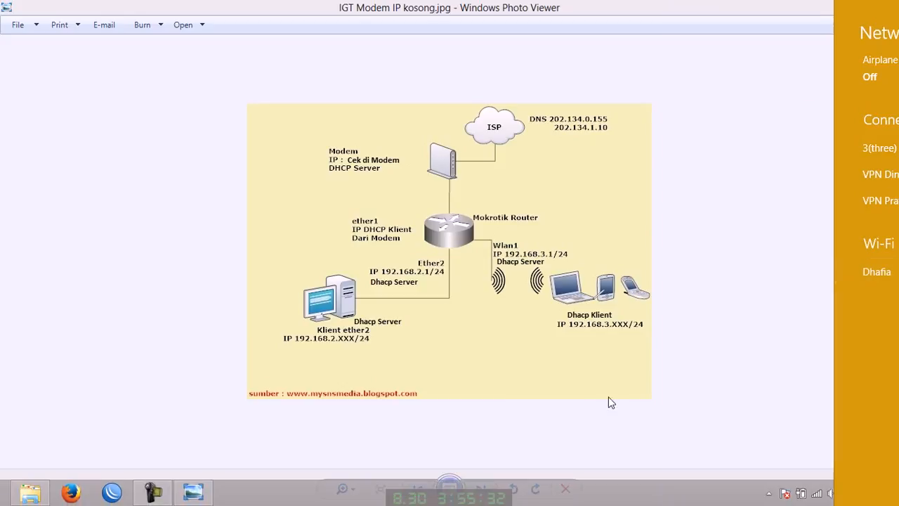
Open the Wi-Fi adapter's connection details in Windows and check the IPv4 address it received.
right_click(816, 495)
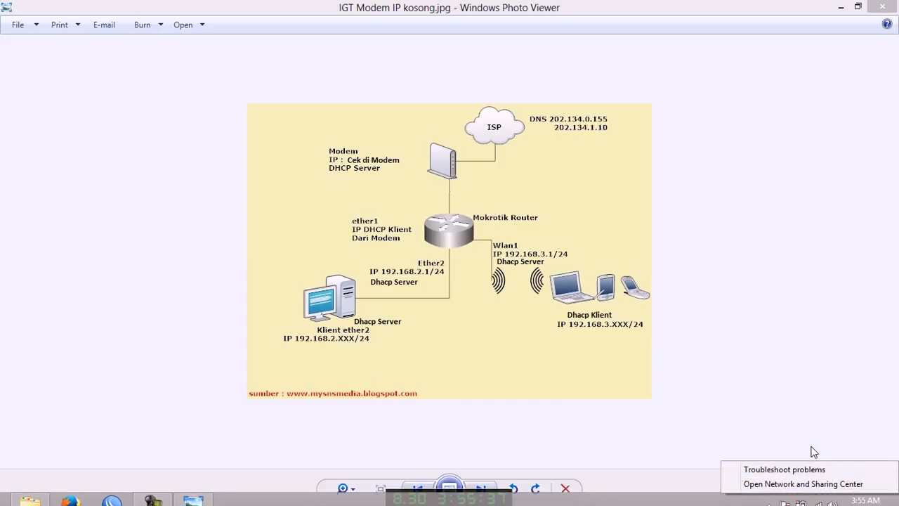
left_click(818, 485)
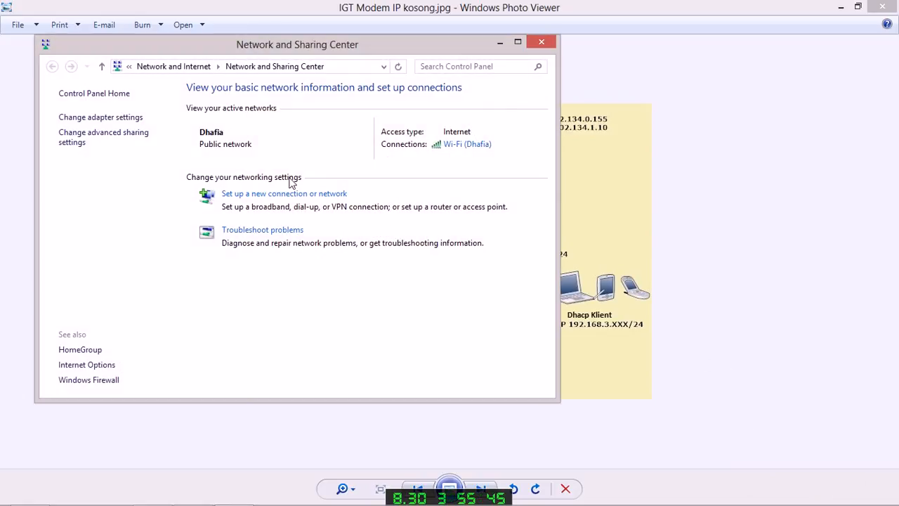
left_click(88, 121)
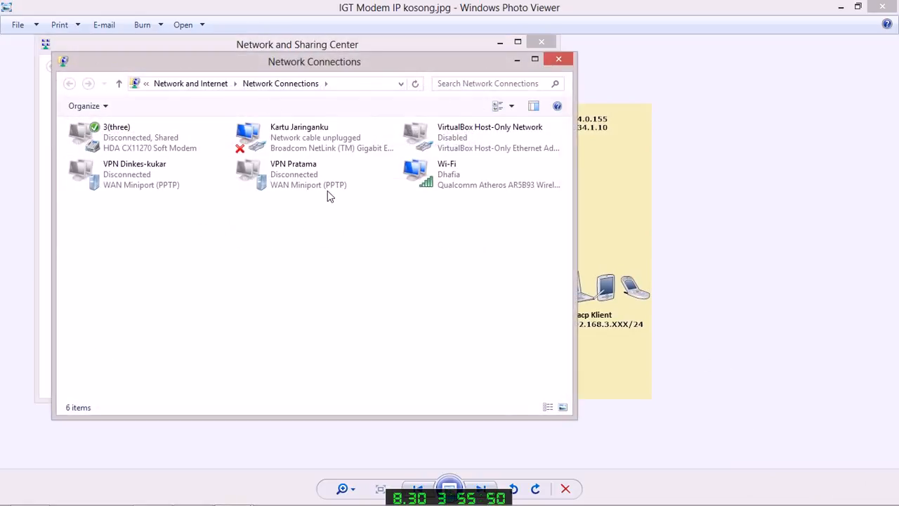
left_click(443, 179)
double_click(444, 179)
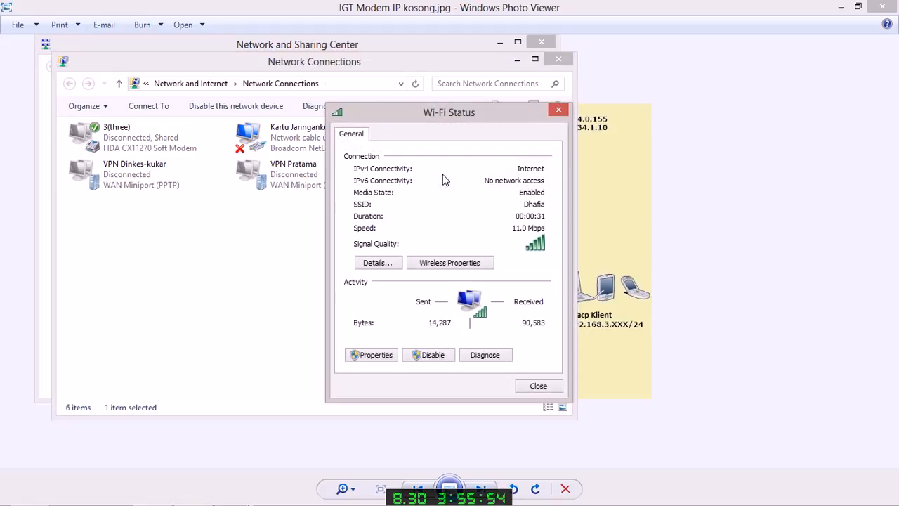
left_click(390, 268)
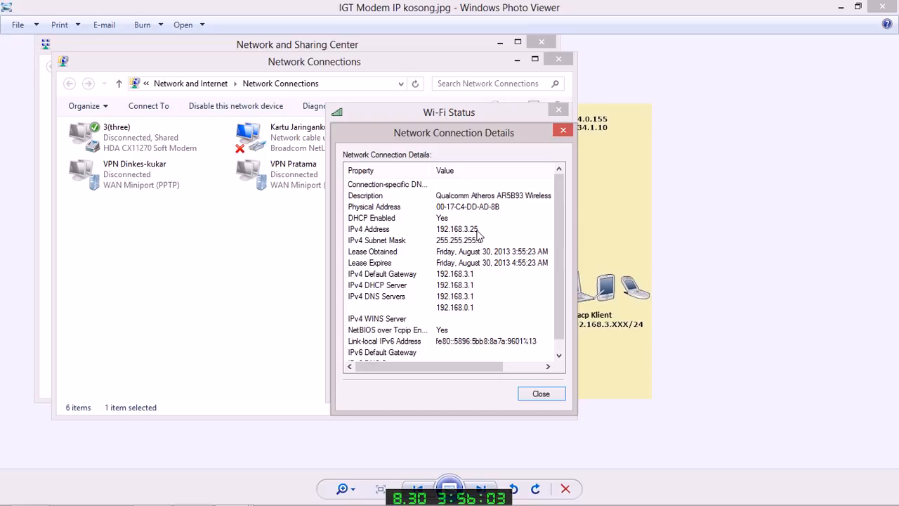
left_click(474, 232)
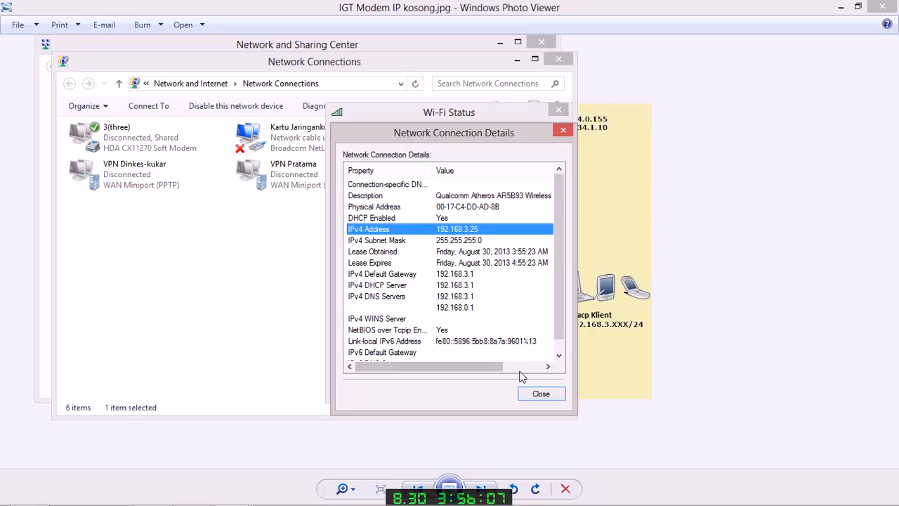
Switch to Firefox, open a new tab and clear all history for the time range Everything, including Active Logins.
mouse_move(160, 503)
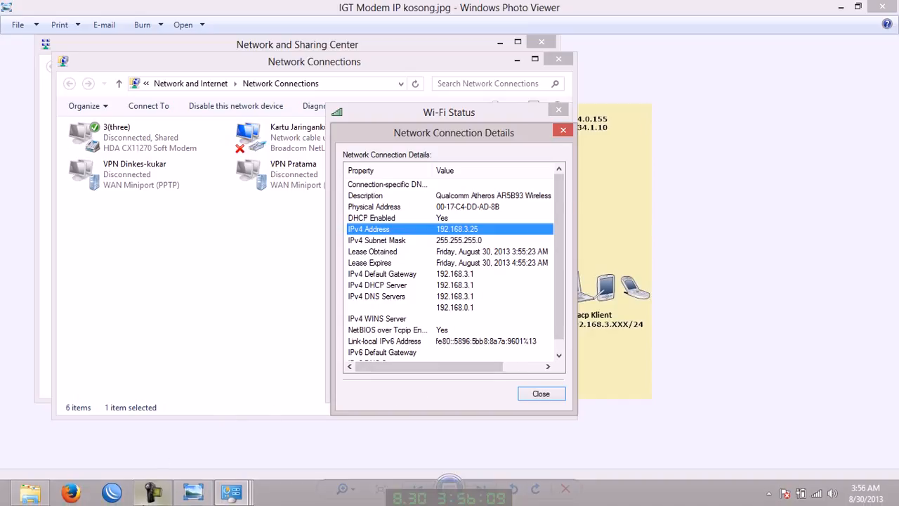
left_click(74, 494)
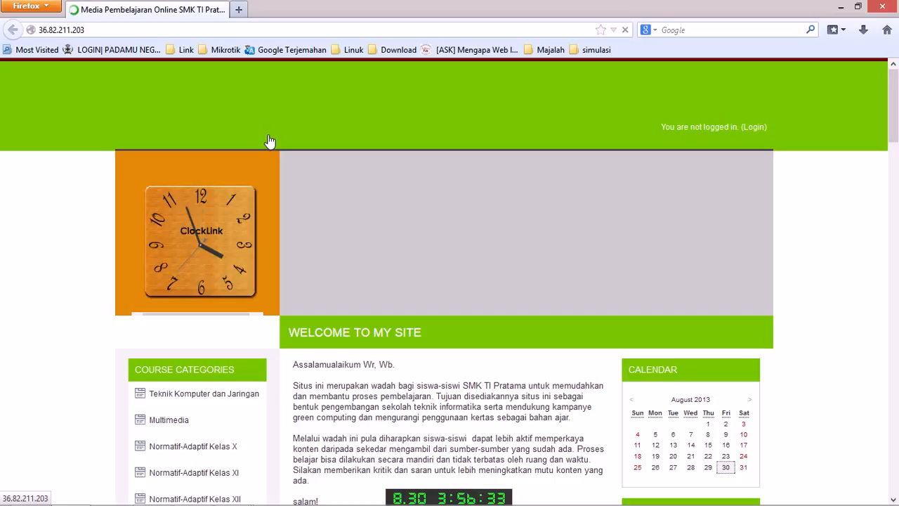
left_click(239, 9)
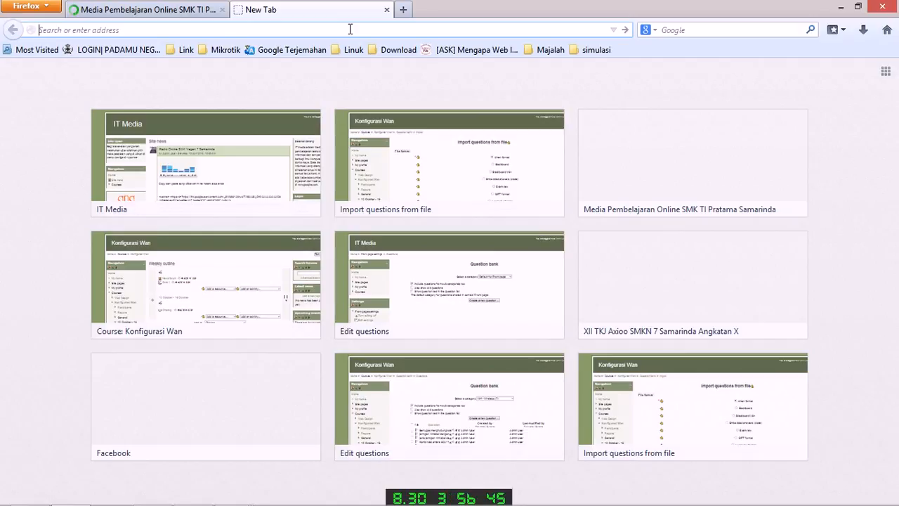
key("ctrl+shift+Delete")
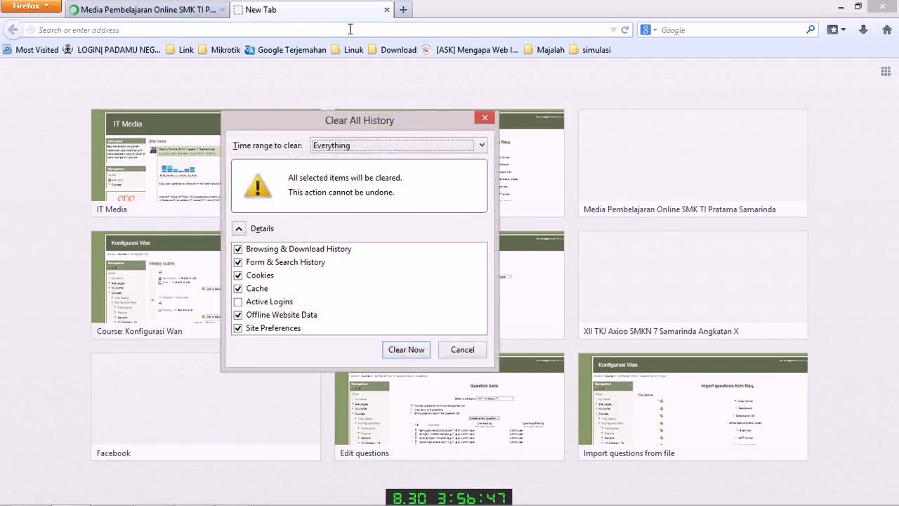
left_click(285, 306)
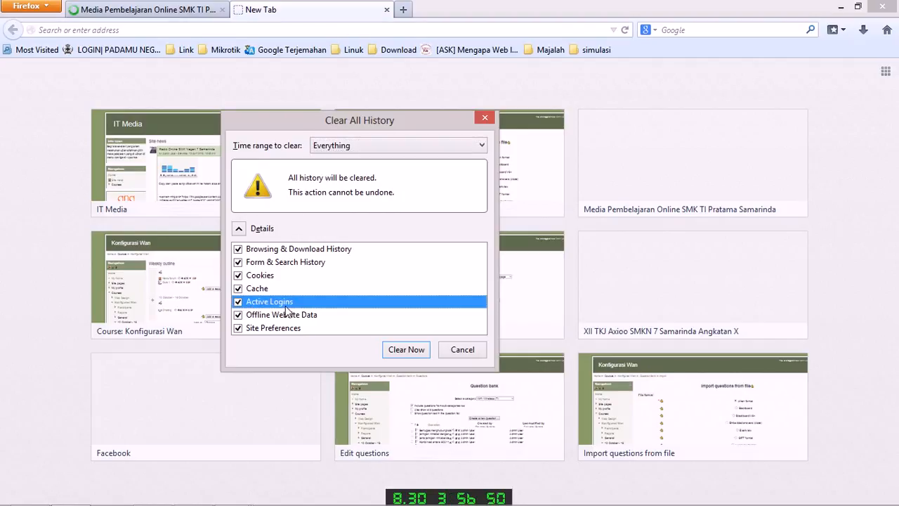
left_click(425, 150)
left_click(425, 150)
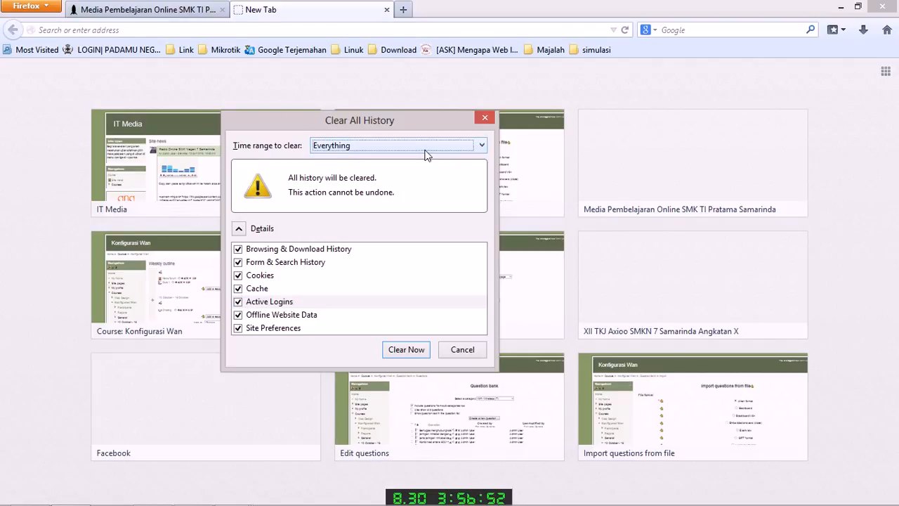
left_click(412, 349)
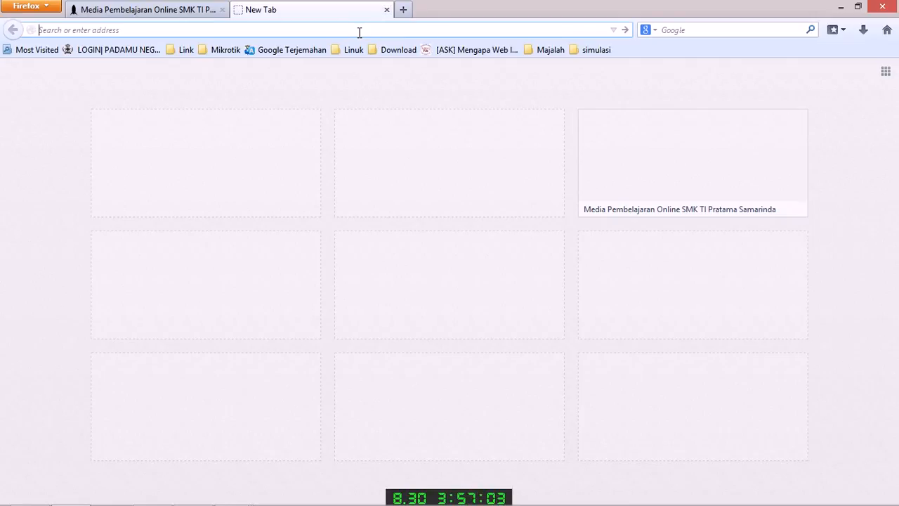
type("www.facebook.com")
key("Return")
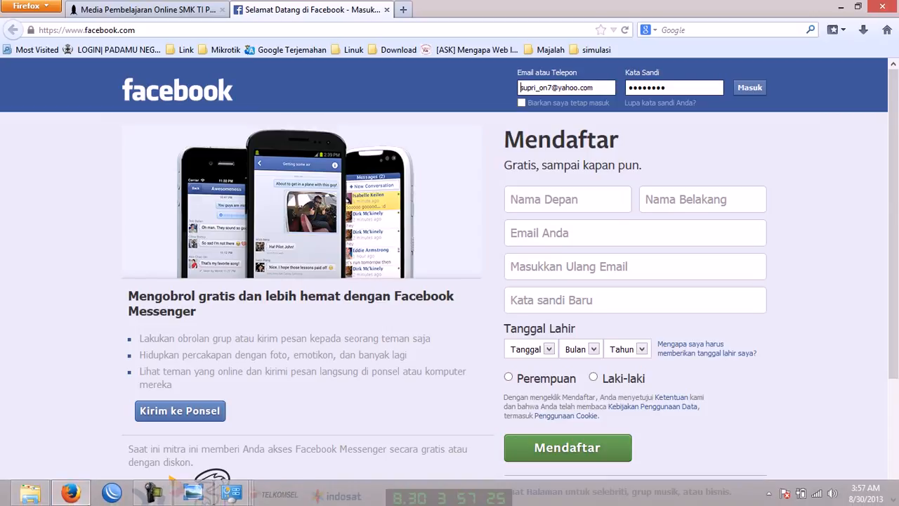
Switch to WinBox, connect to the MikroTik router as admin, and close the IP Pool, DHCP Server and Address List windows.
left_click(112, 492)
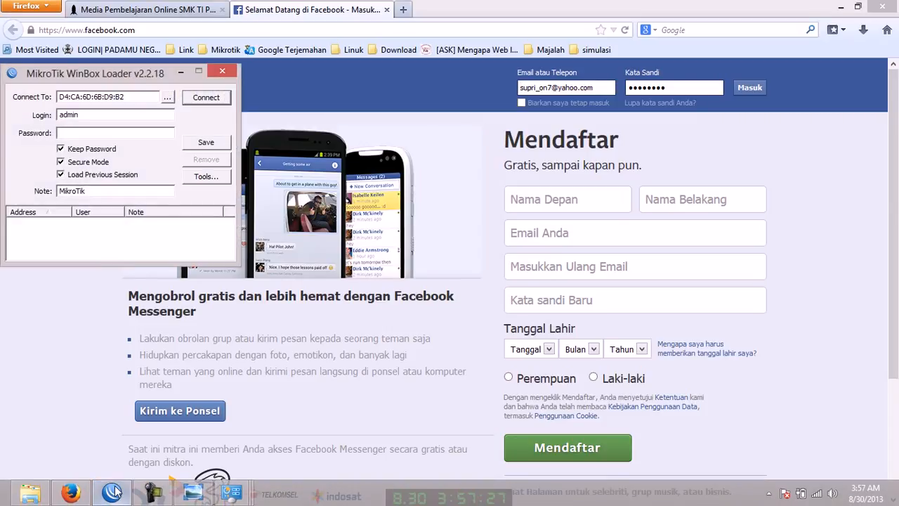
left_click_drag(131, 73, 206, 92)
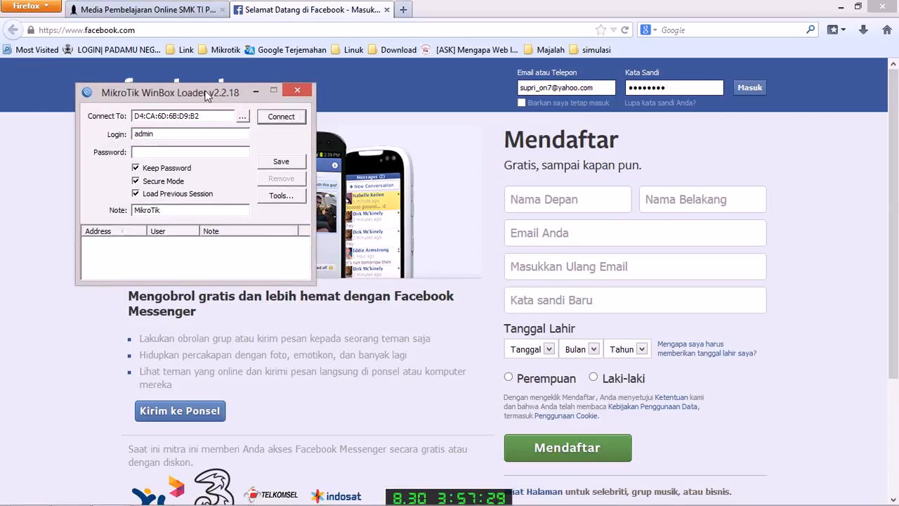
left_click(273, 116)
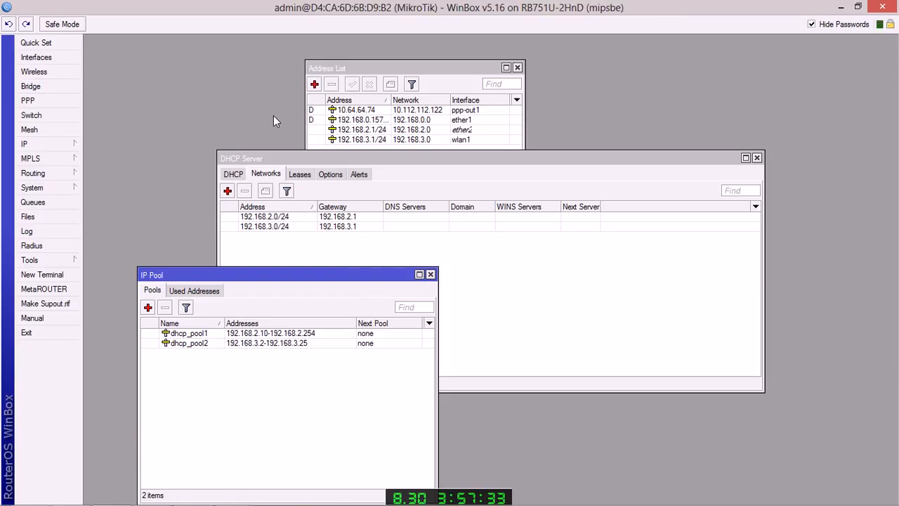
left_click(430, 275)
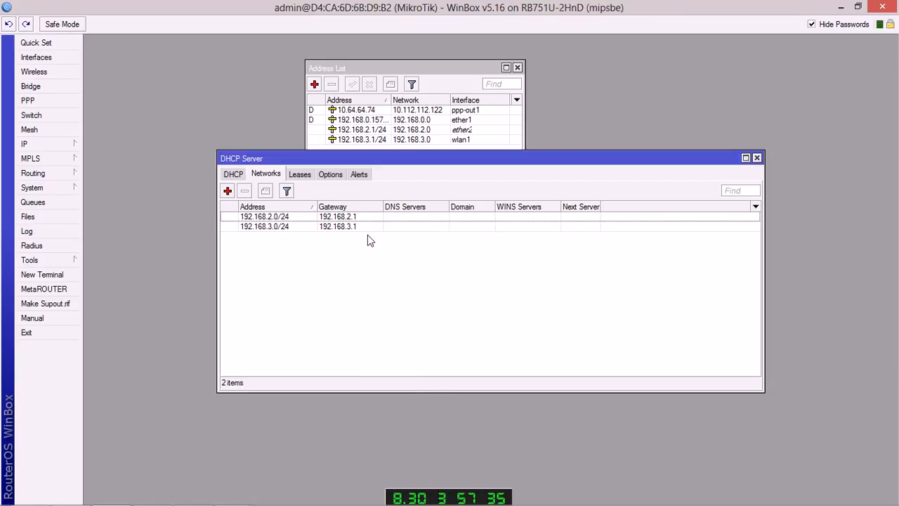
left_click(756, 158)
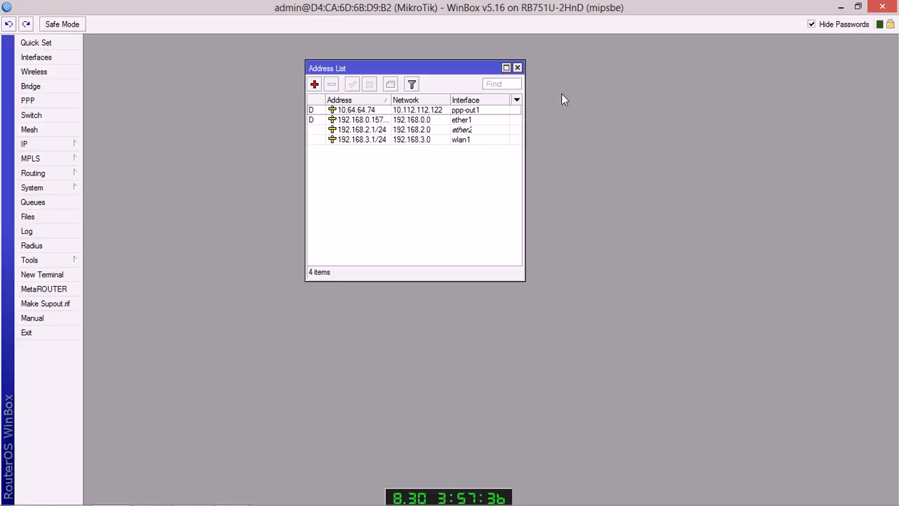
left_click(517, 67)
Display the DHCP server's leases and widen the Active Address column to read the assigned addresses.
left_click(66, 144)
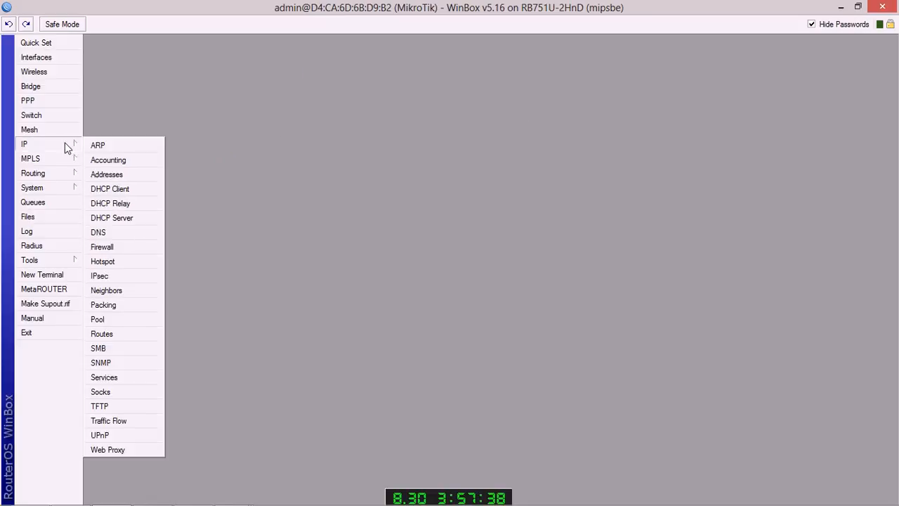
left_click(130, 221)
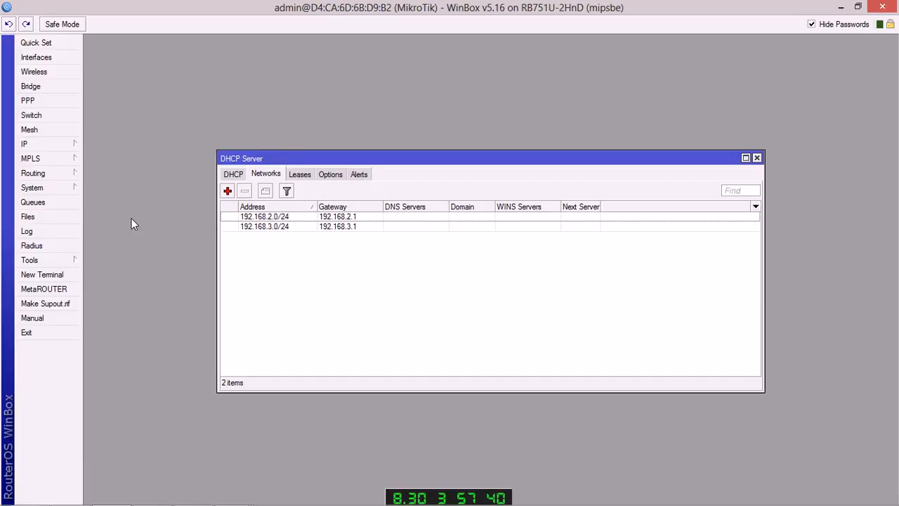
left_click(300, 175)
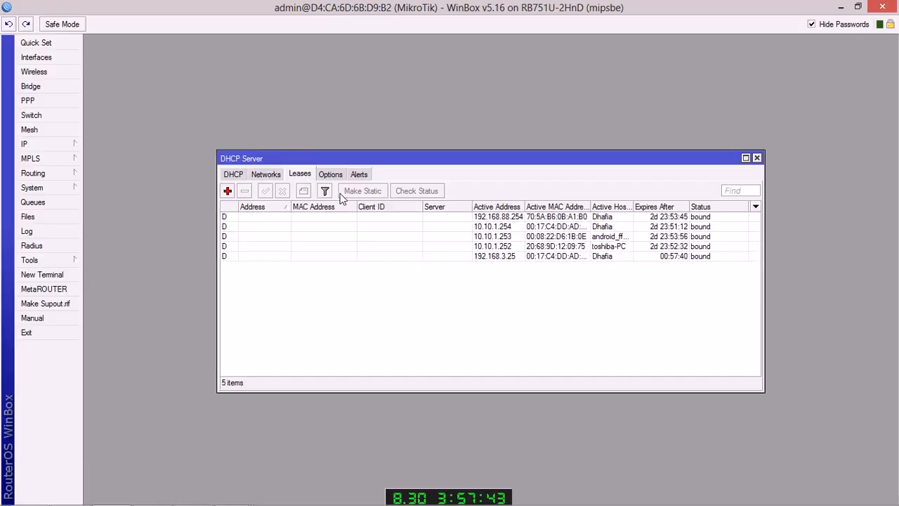
left_click_drag(525, 205, 555, 204)
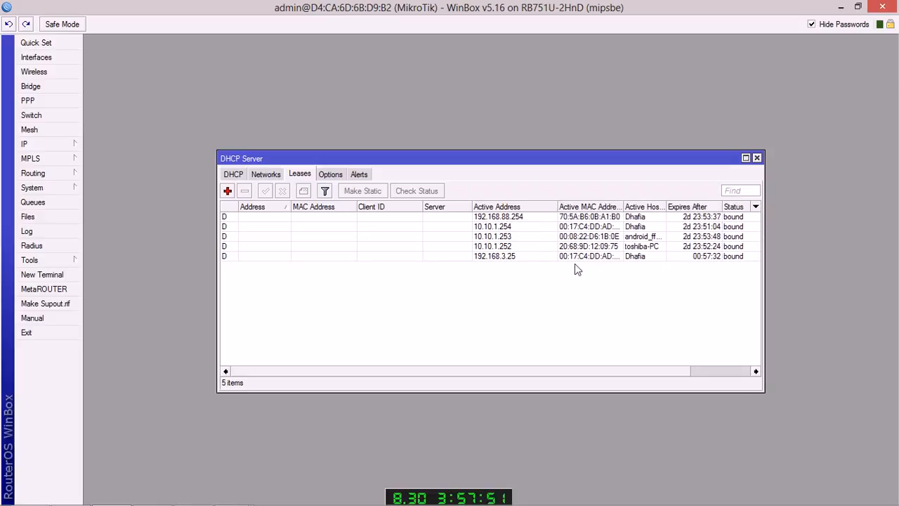
left_click(509, 247)
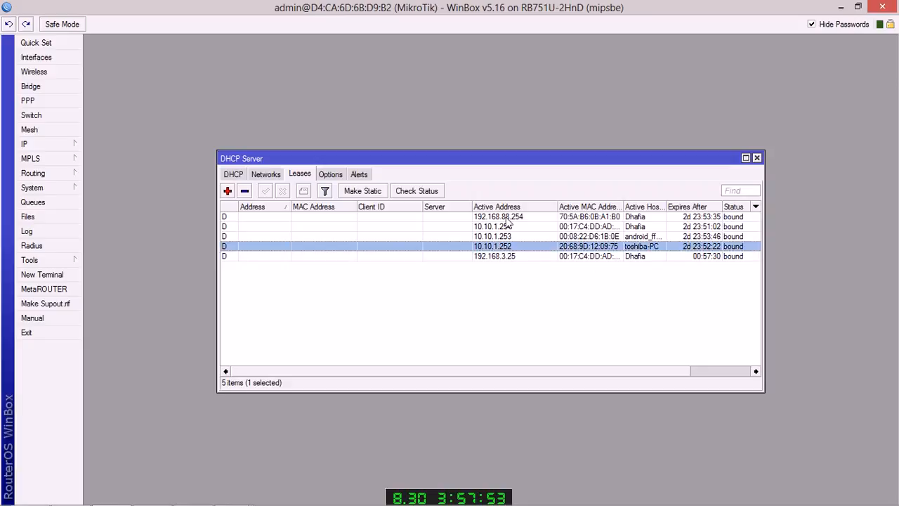
left_click(530, 283)
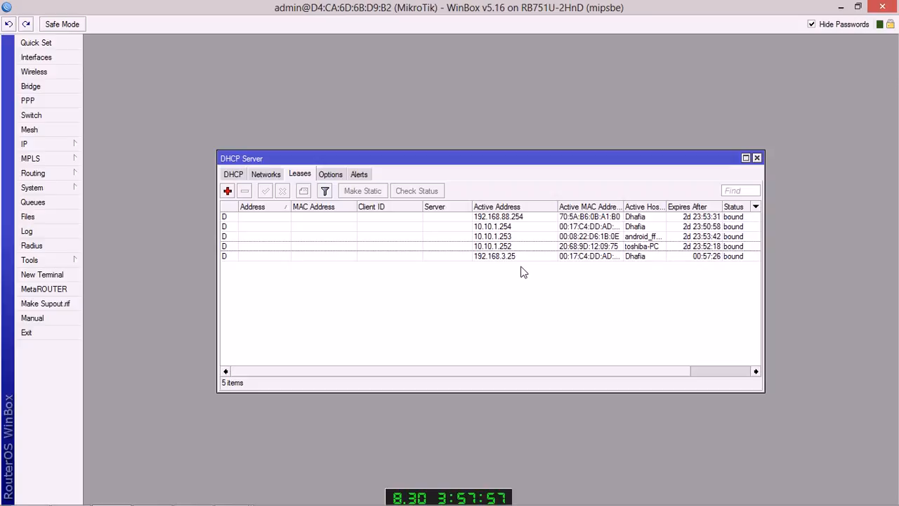
Widen the Active MAC Address column and make the 192.168.3.25 lease static.
left_click(512, 259)
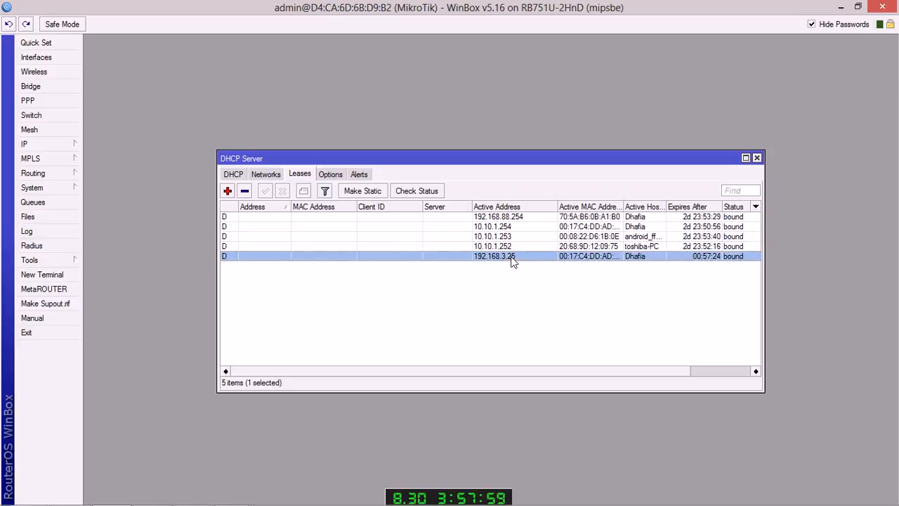
left_click_drag(624, 206, 658, 207)
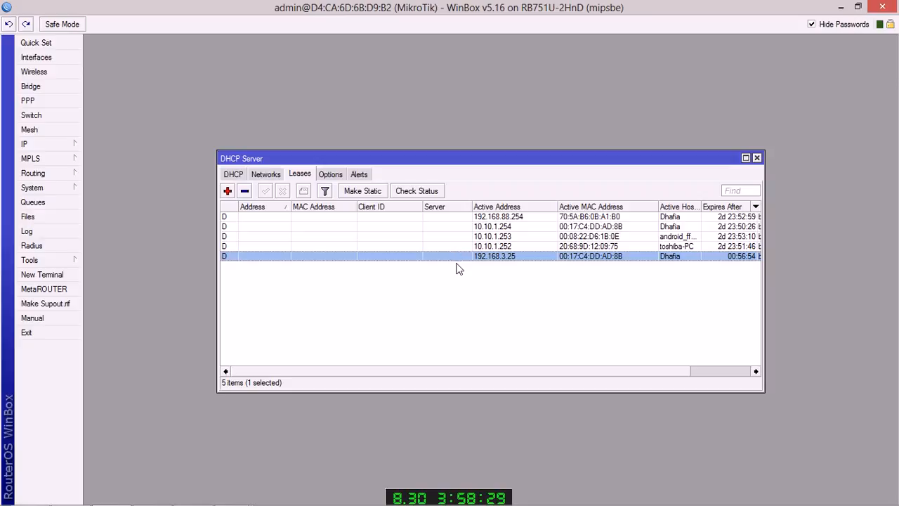
left_click(367, 191)
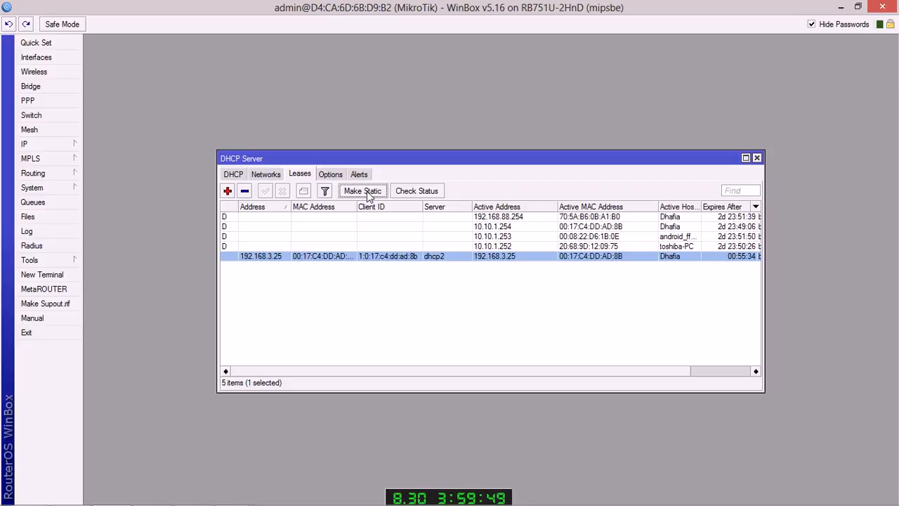
Enable Add ARP For Leases on the wlan1 DHCP server dhcp2 and save the change.
left_click(234, 176)
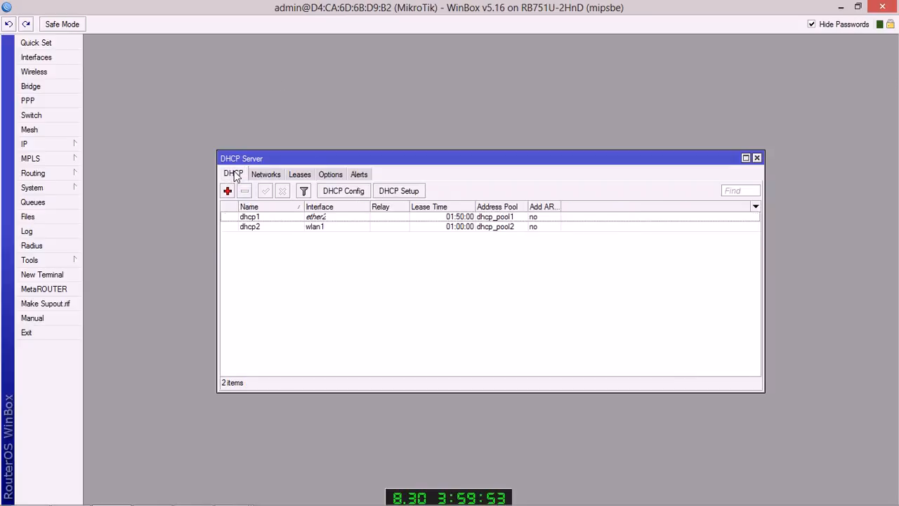
double_click(316, 232)
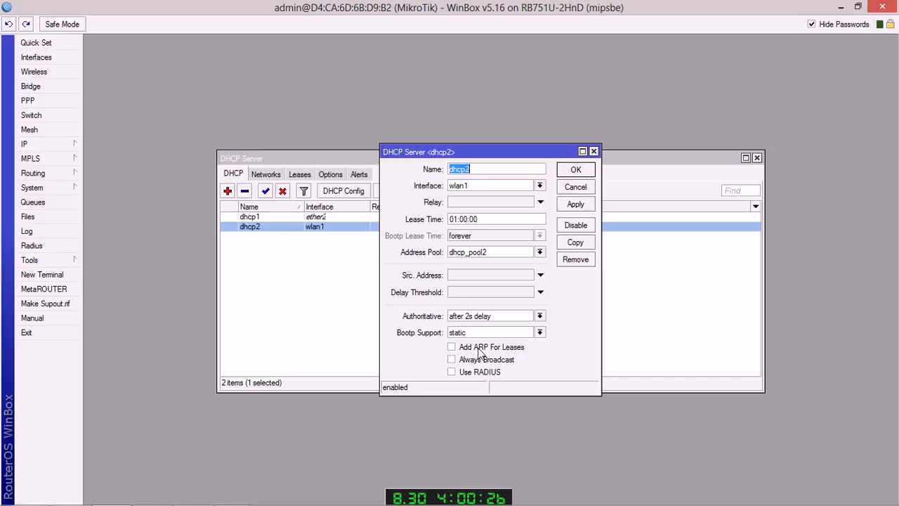
left_click(452, 349)
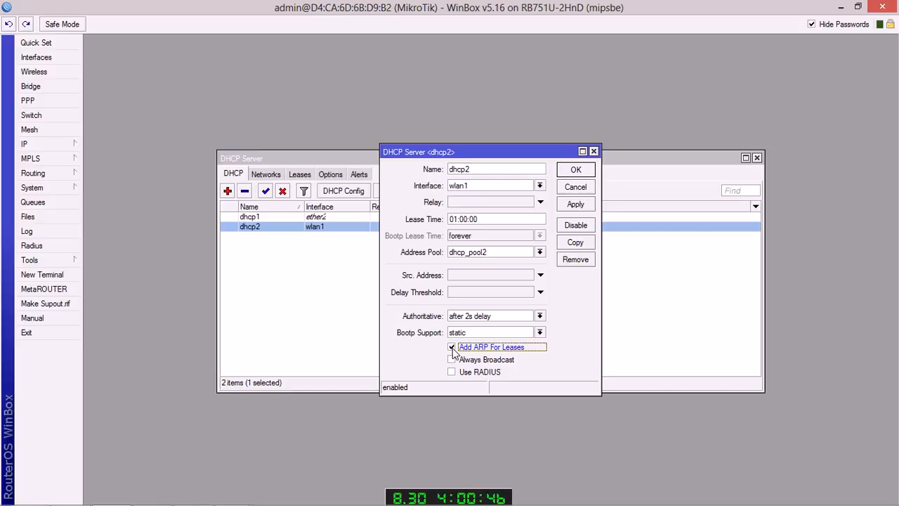
left_click(571, 205)
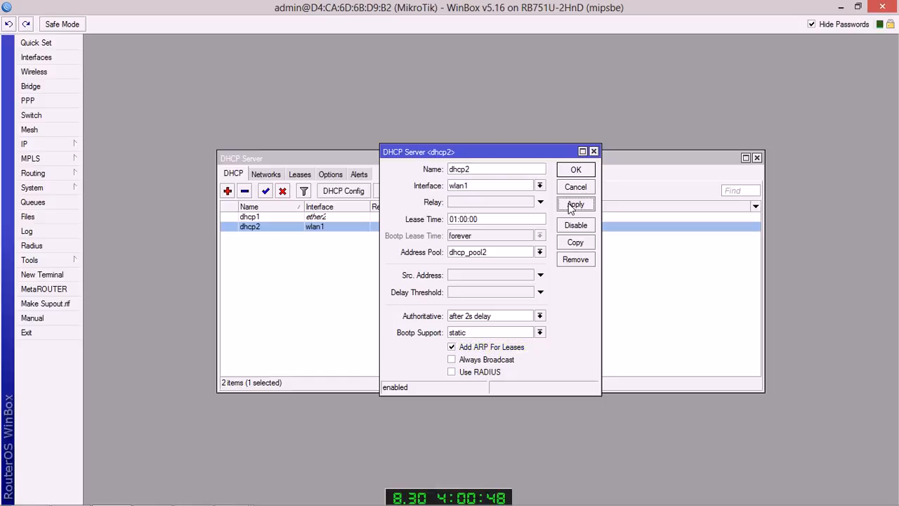
left_click(575, 170)
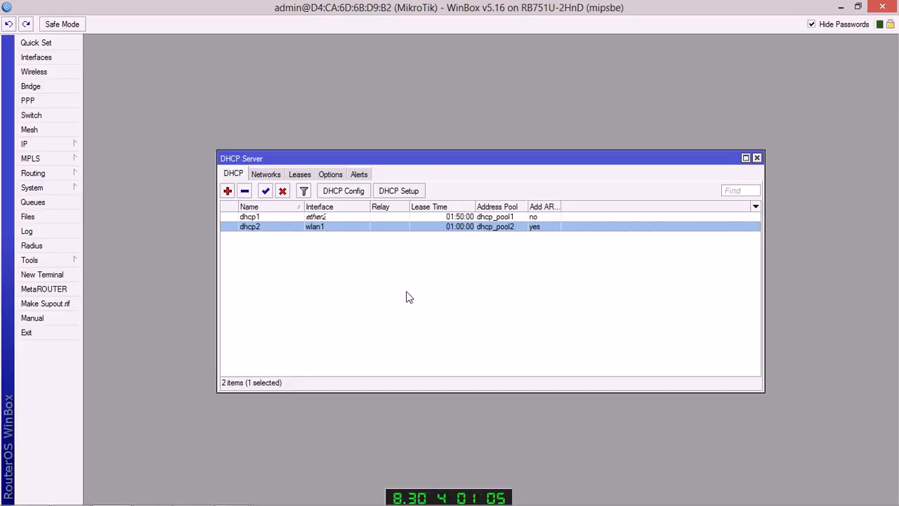
Set the ARP mode of the wlan1 interface to reply-only and apply the change.
left_click(70, 59)
left_click_drag(254, 161, 251, 275)
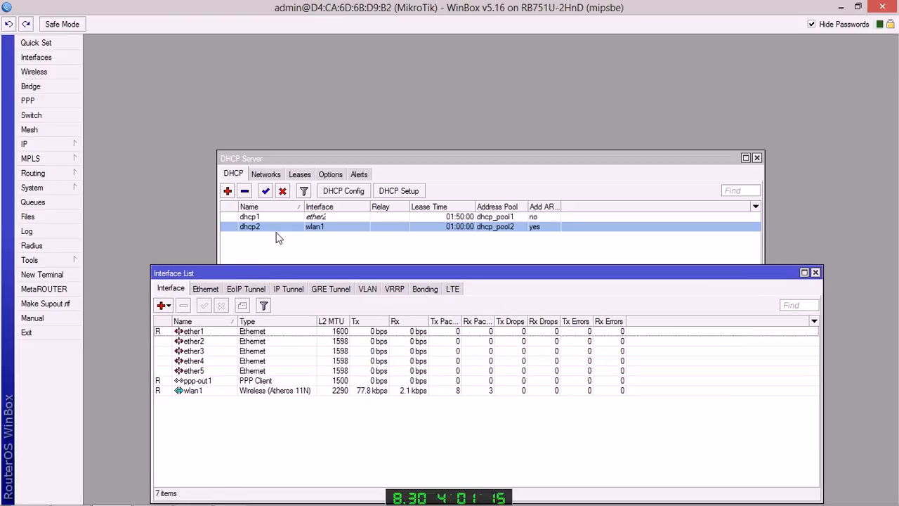
double_click(264, 391)
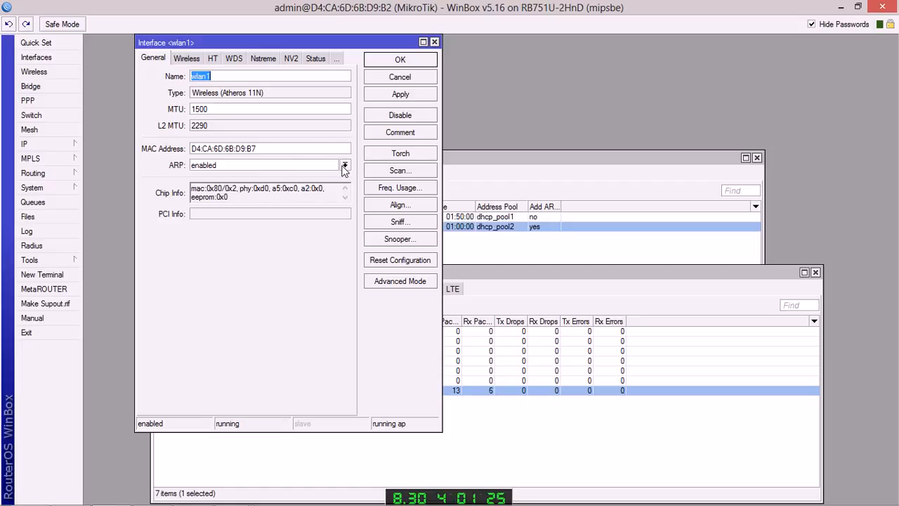
left_click(344, 165)
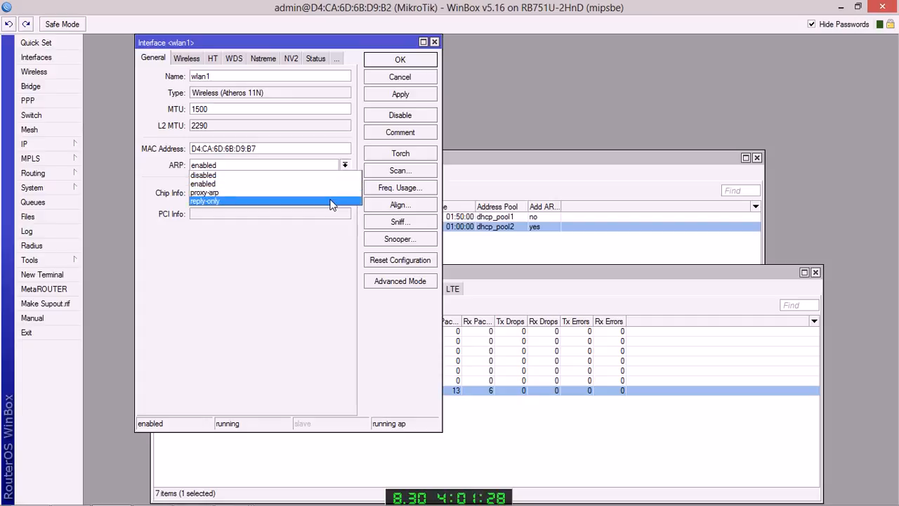
left_click(332, 201)
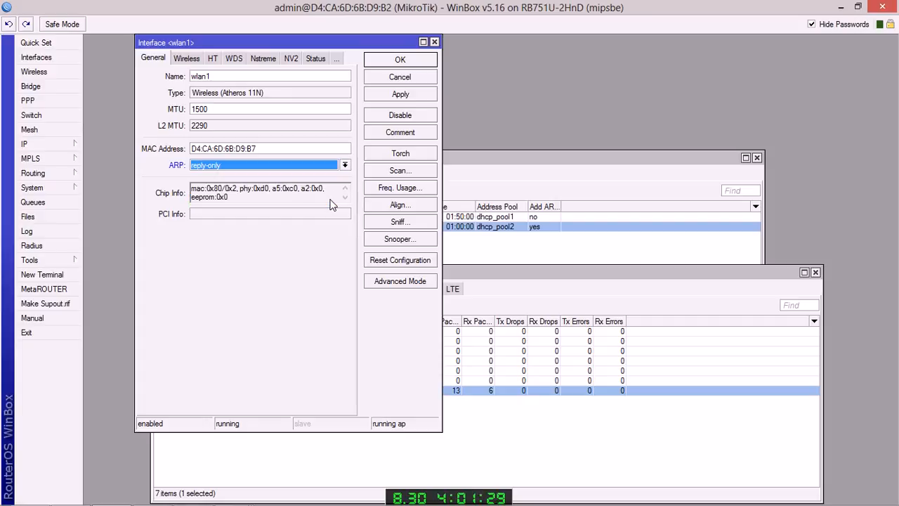
left_click(401, 94)
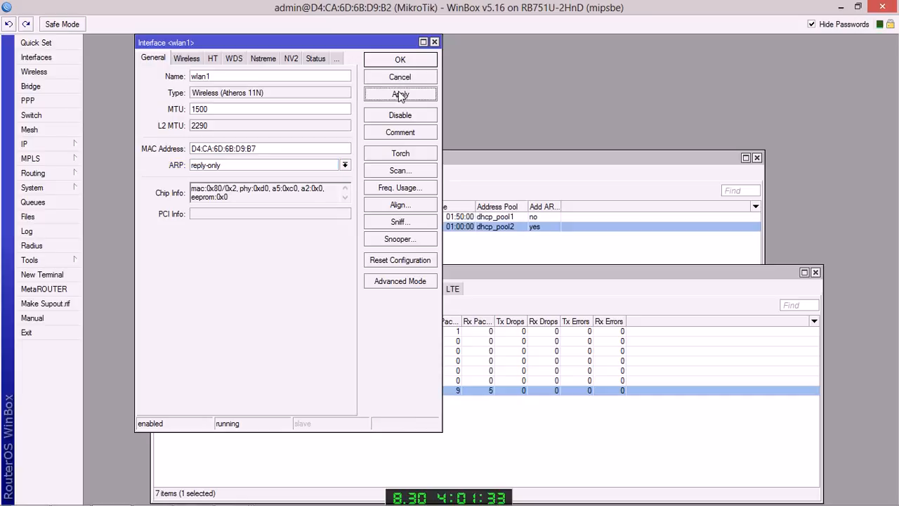